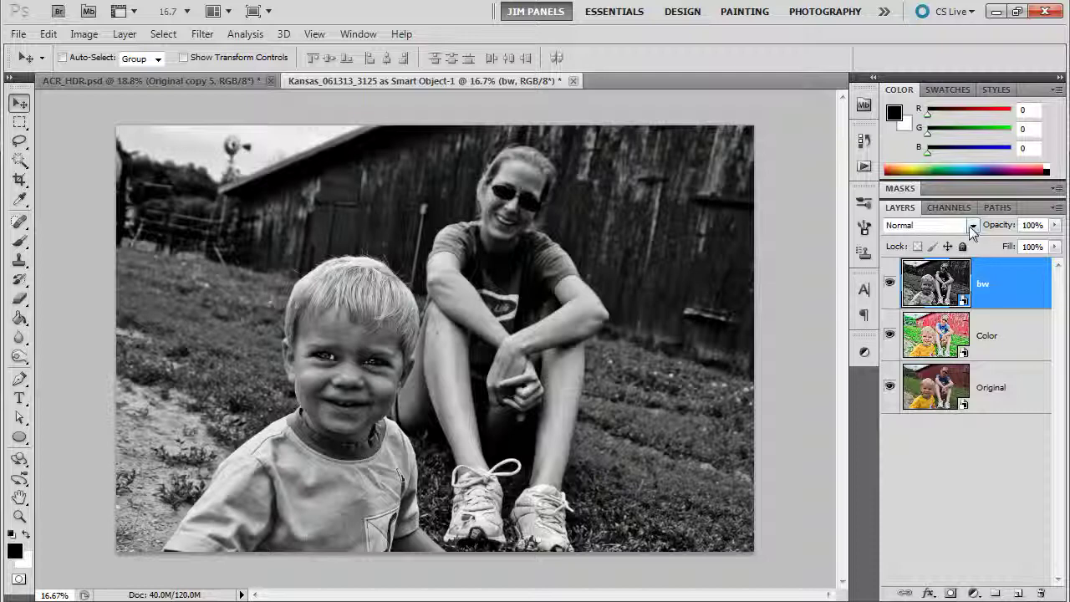
Step: Preview the bw layer in Dissolve and the darkening blend modes, including Multiply, Color Burn and Darker Color
click(972, 226)
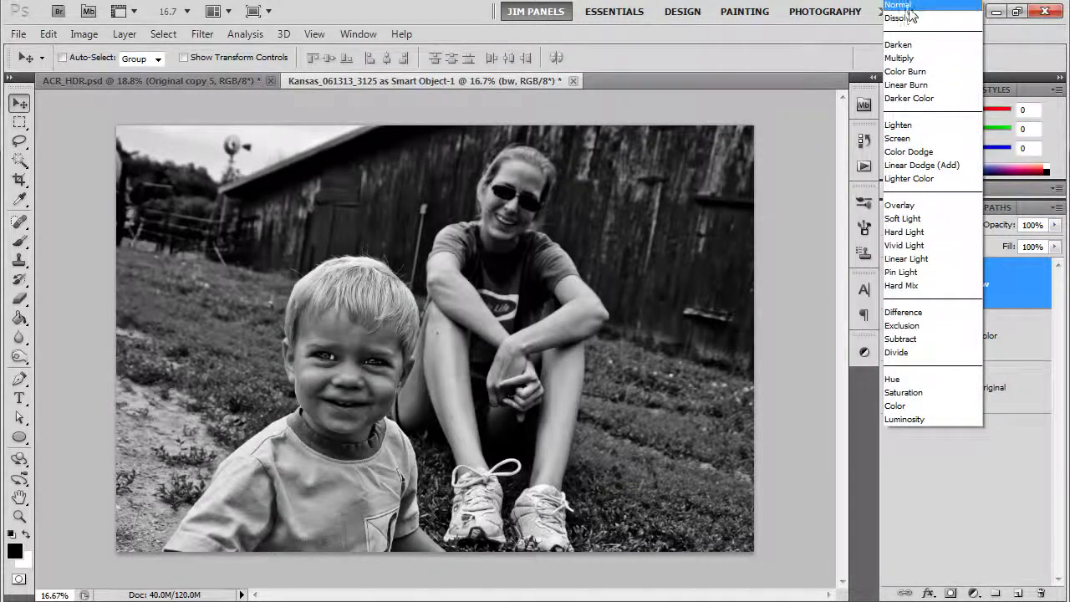
click(907, 18)
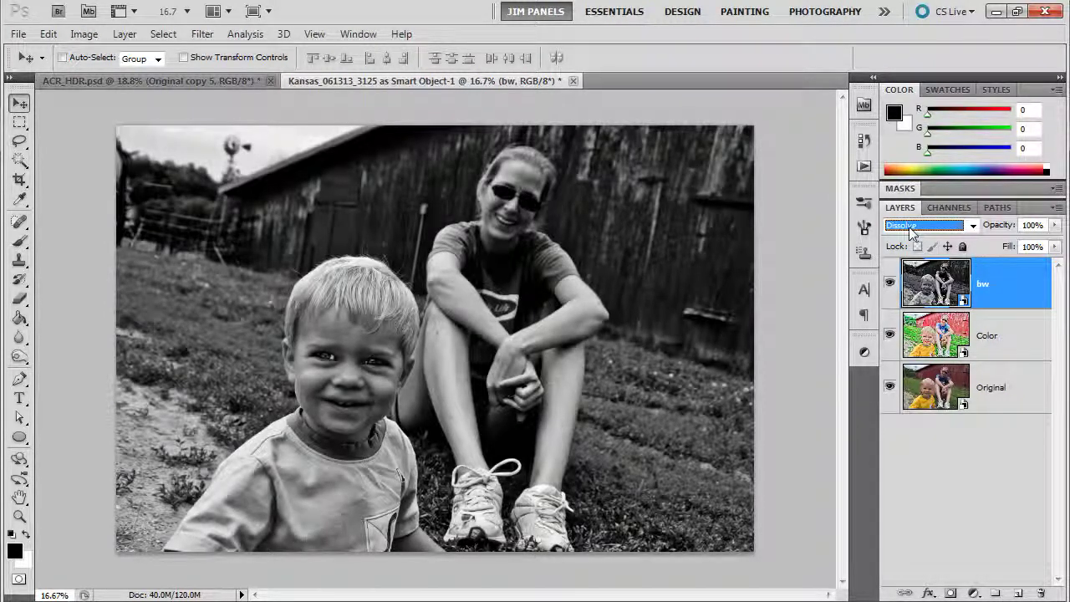
key(Down)
key(Down)
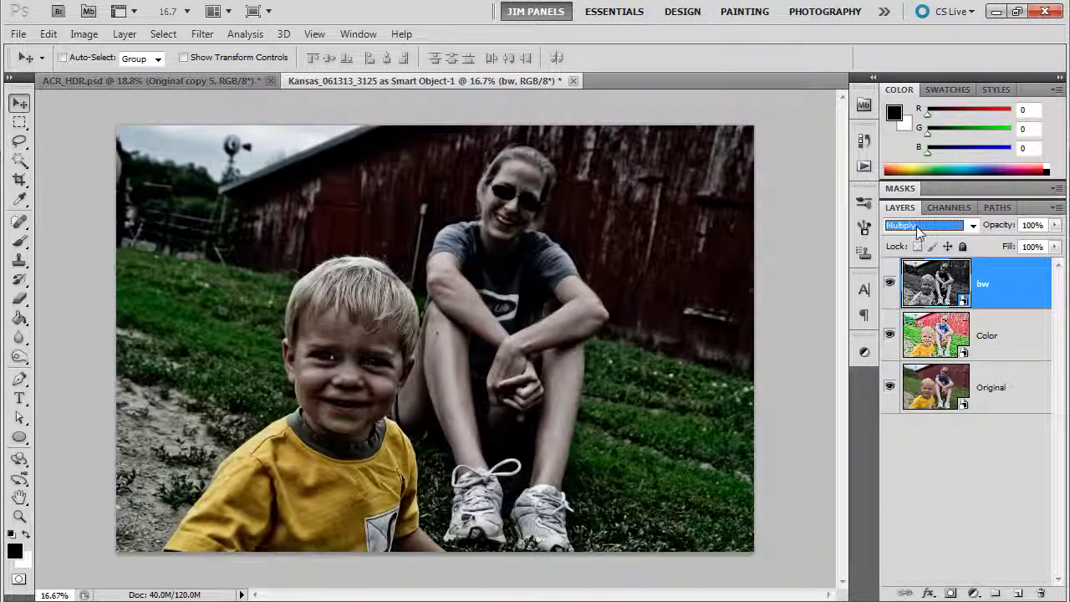
key(Down)
key(Down)
key(Up)
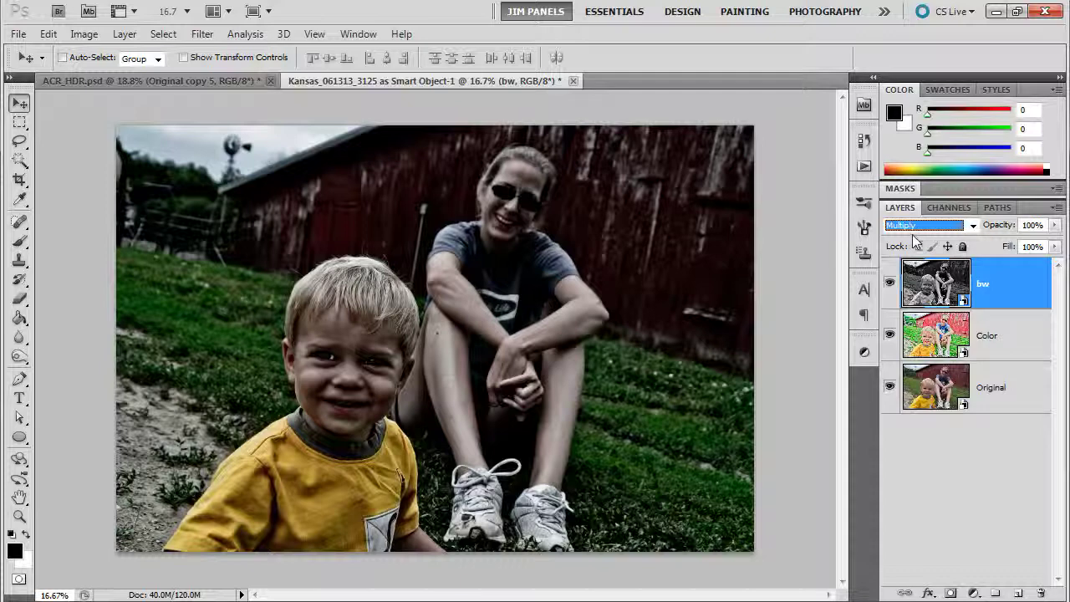
key(Up)
key(Up)
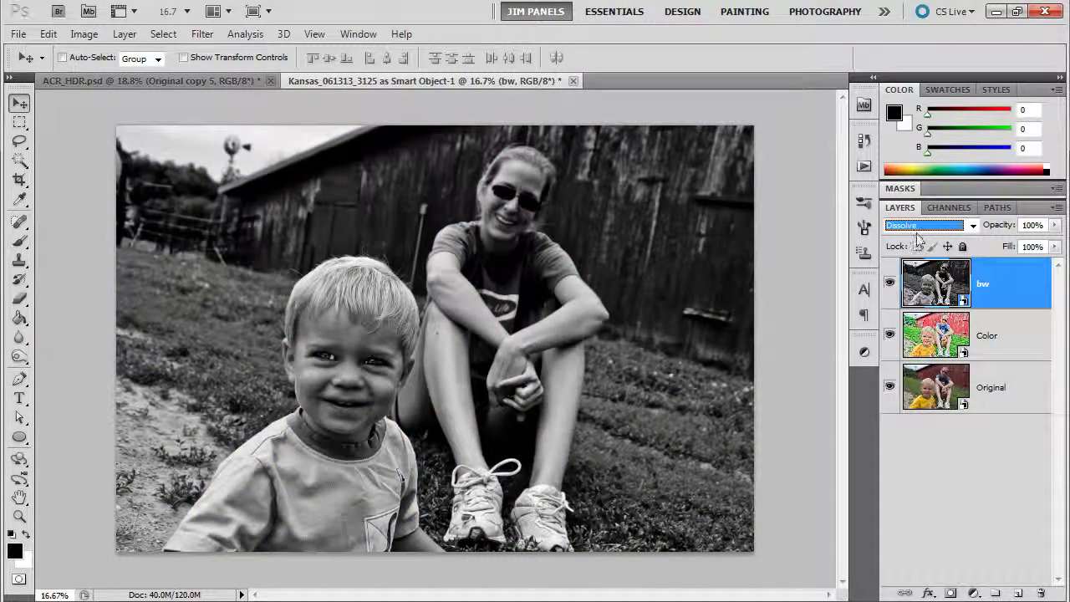
key(Up)
key(Down)
key(Down)
key(Down)
key(Down)
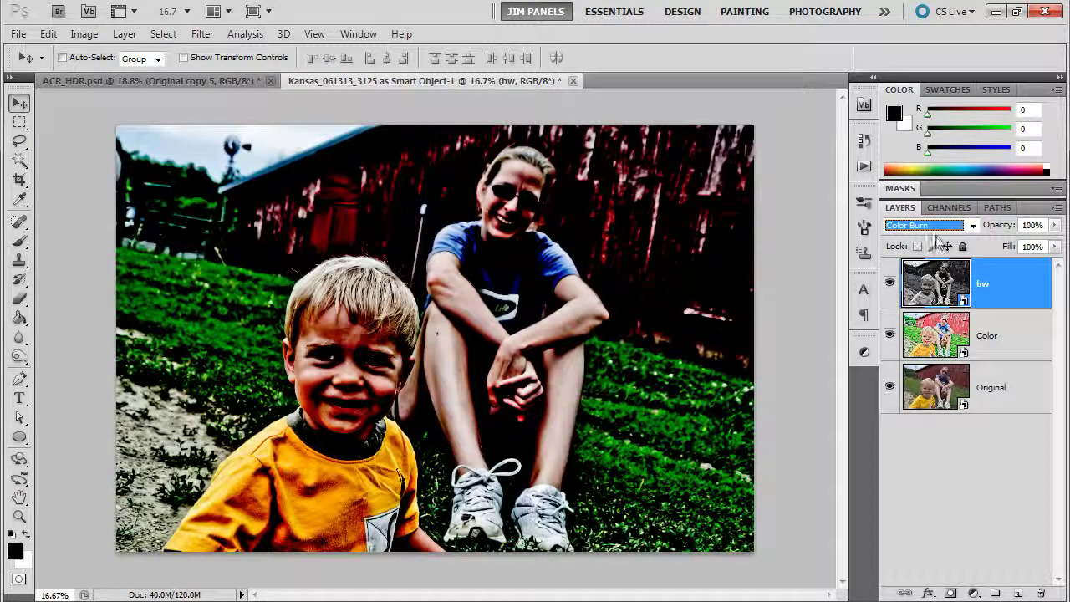
key(Down)
key(Down)
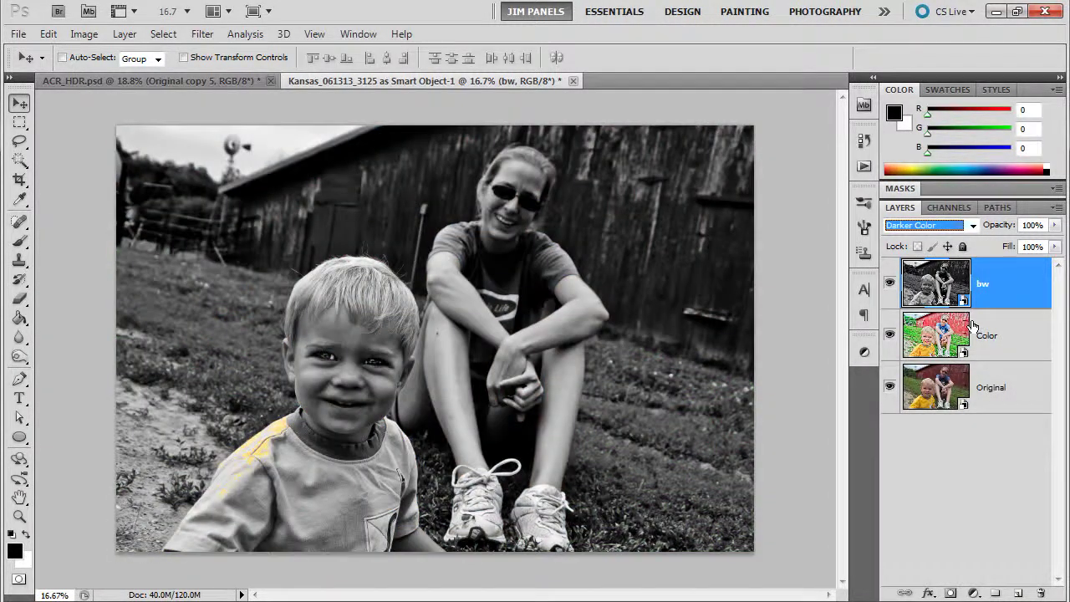
Step: Preview the bw layer in the lightening blend modes, from Lighten to Lighter Color
key(Down)
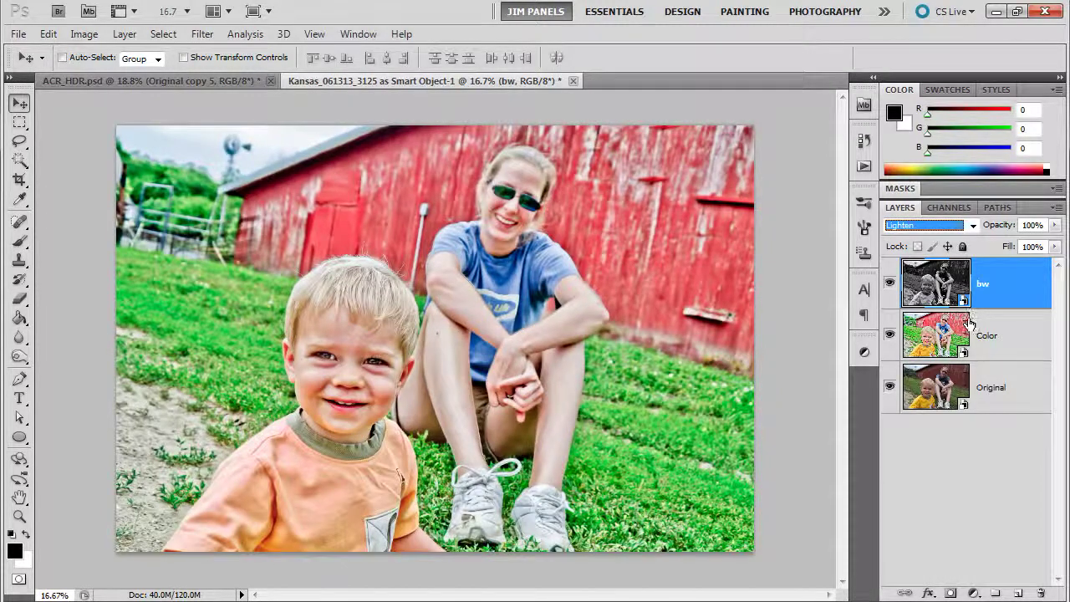
key(Down)
key(Down)
key(Down)
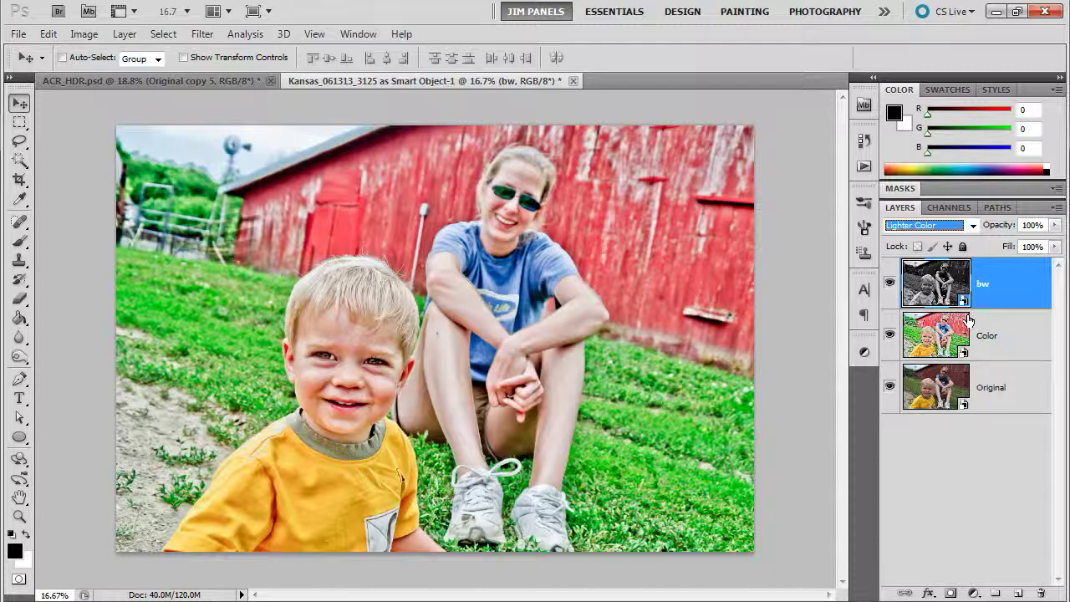
Step: Preview the bw layer in the contrast blend modes, including Soft Light, Linear Light and Hard Mix
key(Down)
key(Down)
key(Down)
key(Down)
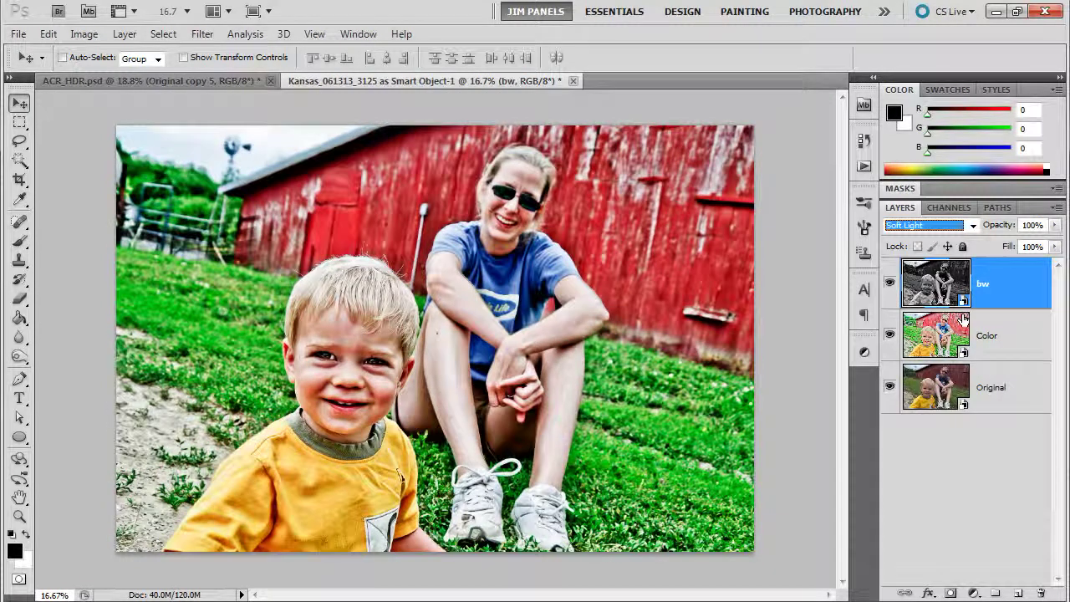
key(Down)
key(Down)
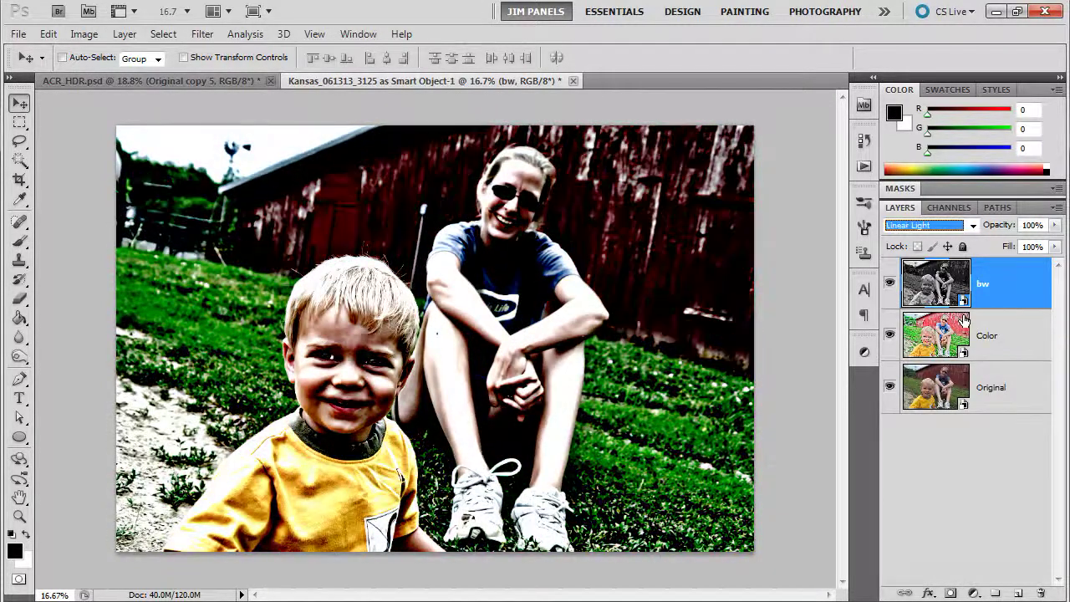
key(Down)
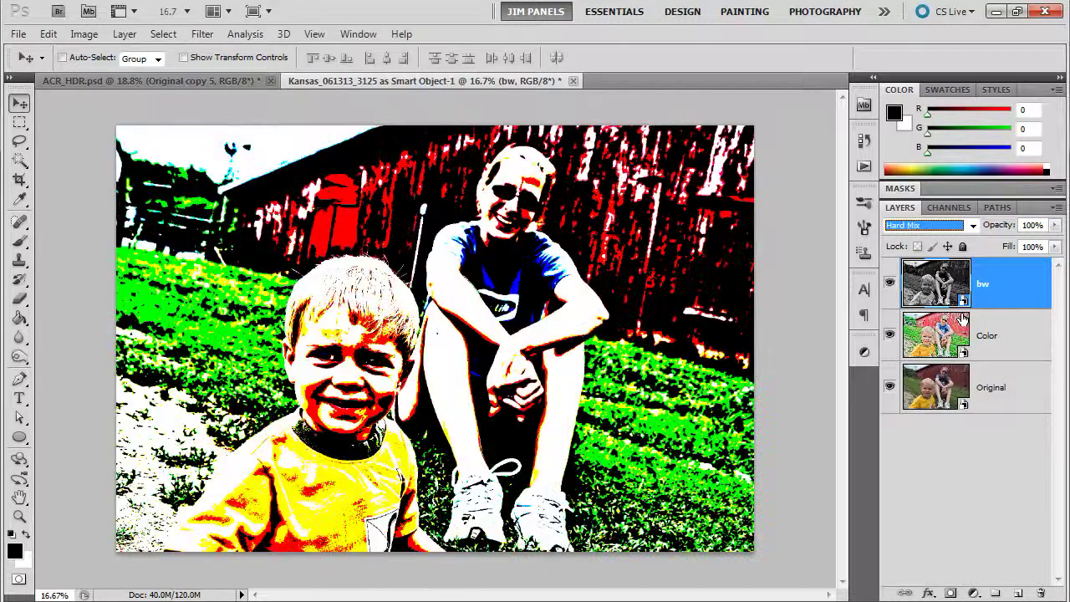
key(Down)
key(Up)
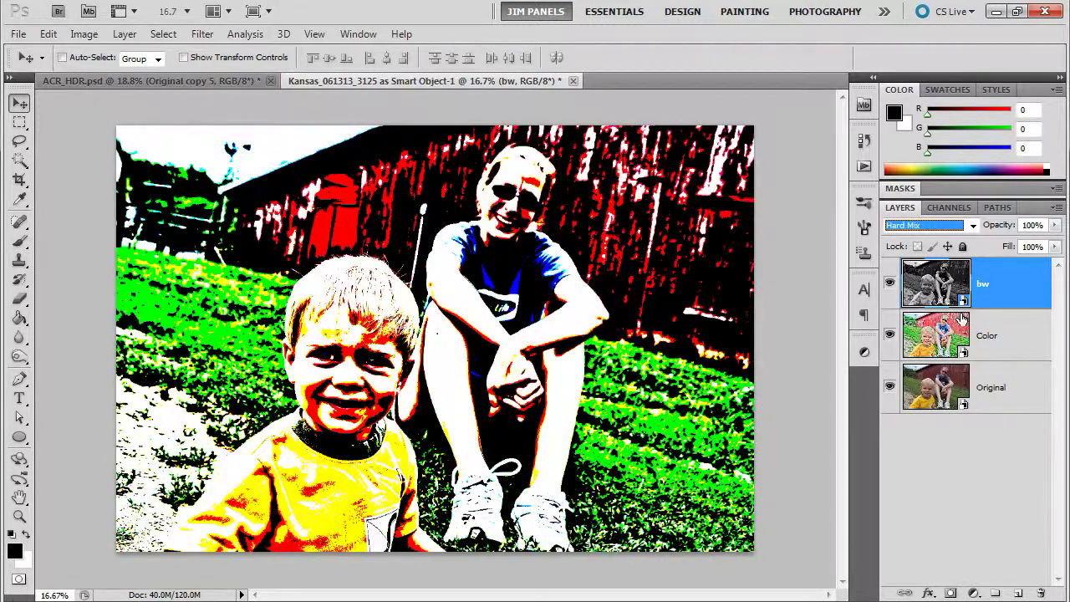
Step: Set the bw layer's blend mode to Soft Light
key(Up)
key(Up)
key(Up)
key(Up)
key(Up)
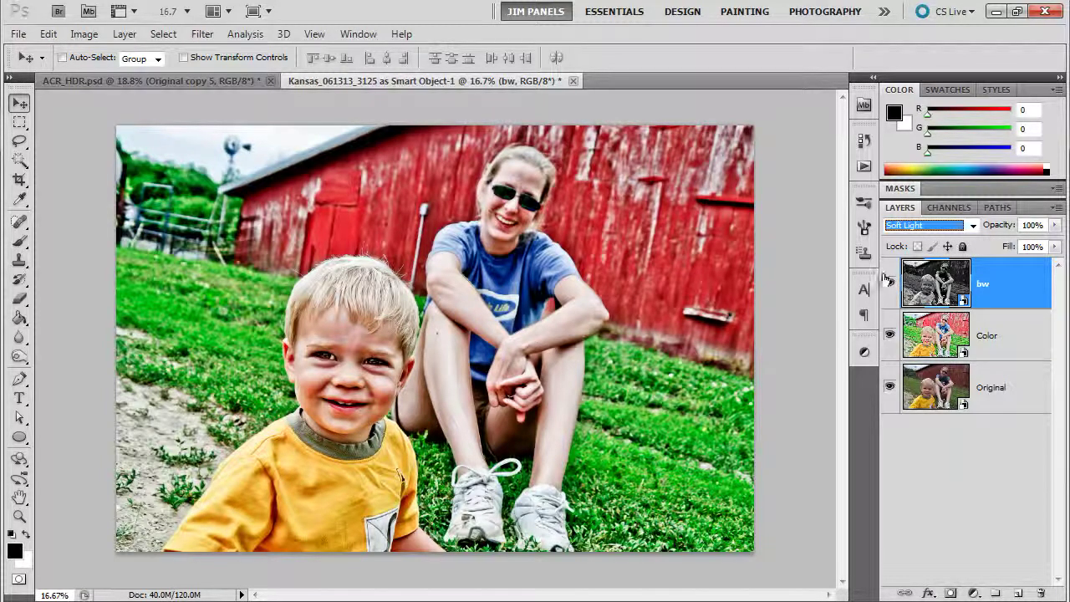
Step: Try the Luminosity blend mode on the bw layer for comparison and return it to Soft Light
click(973, 228)
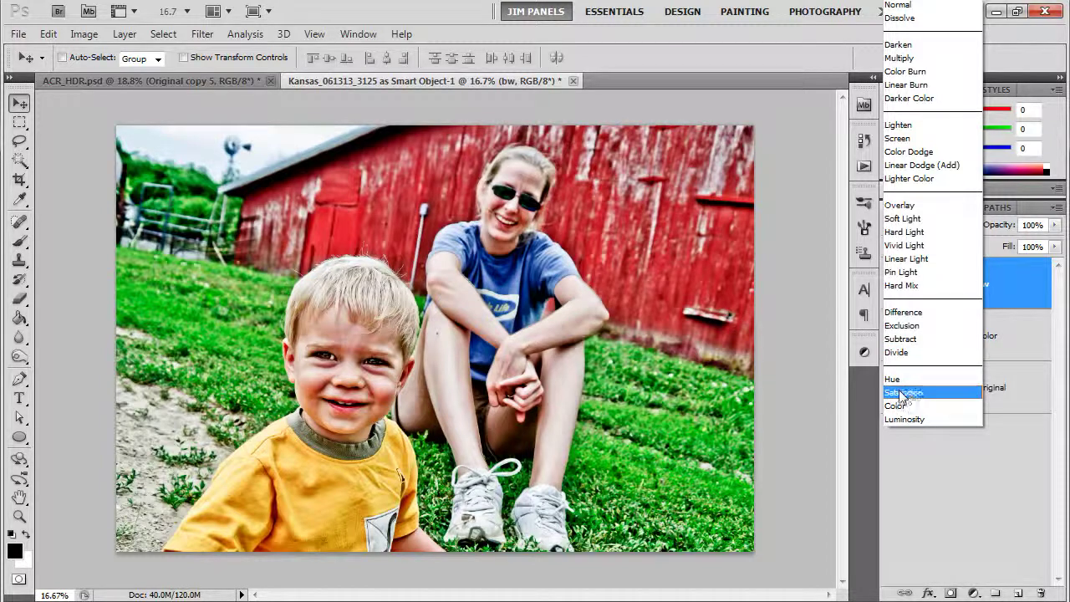
click(906, 420)
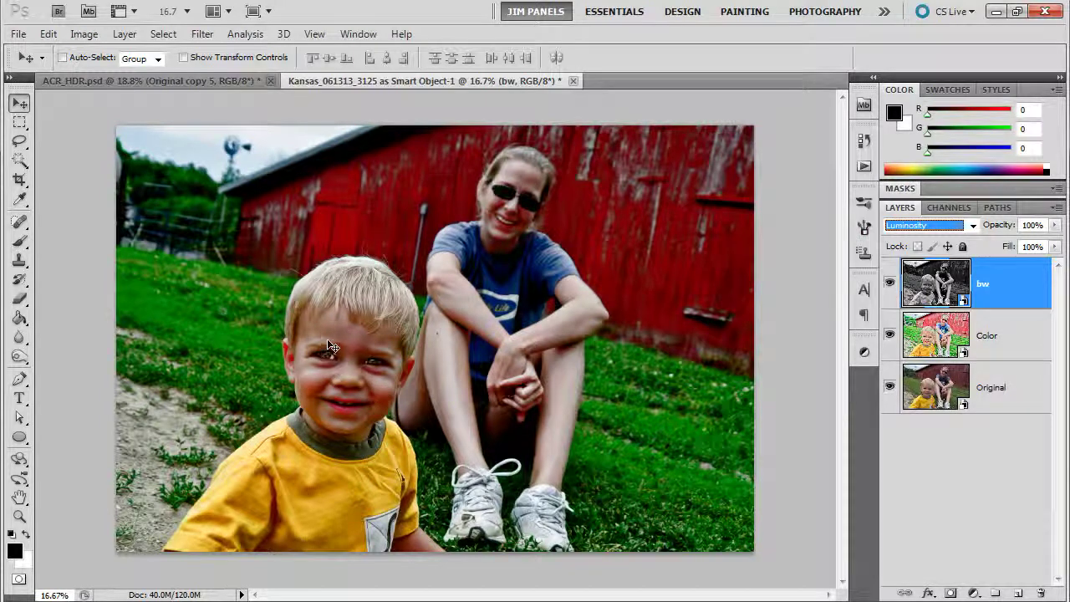
click(979, 229)
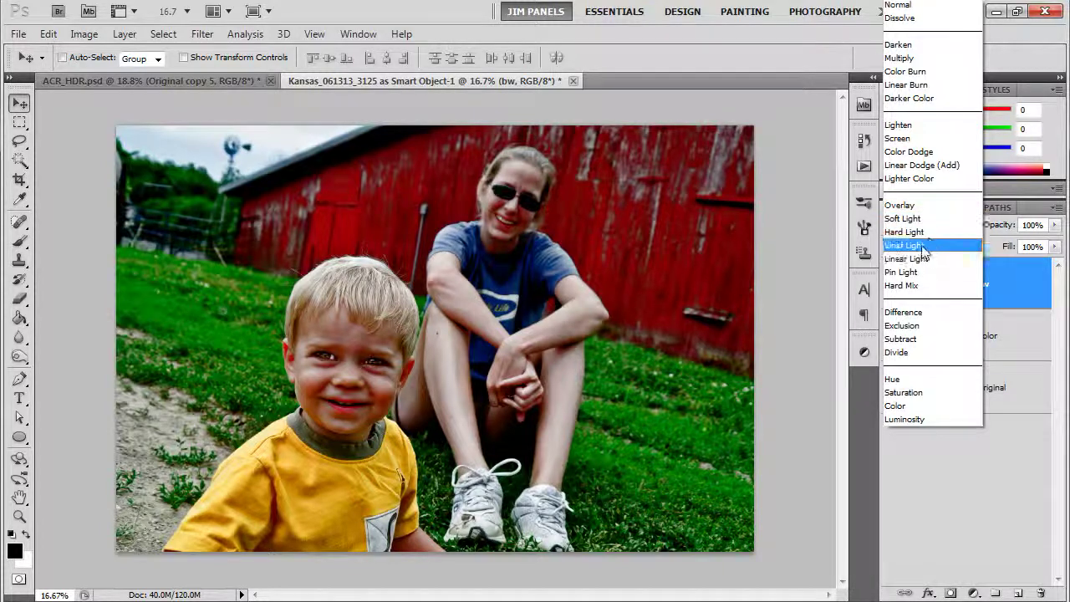
click(937, 219)
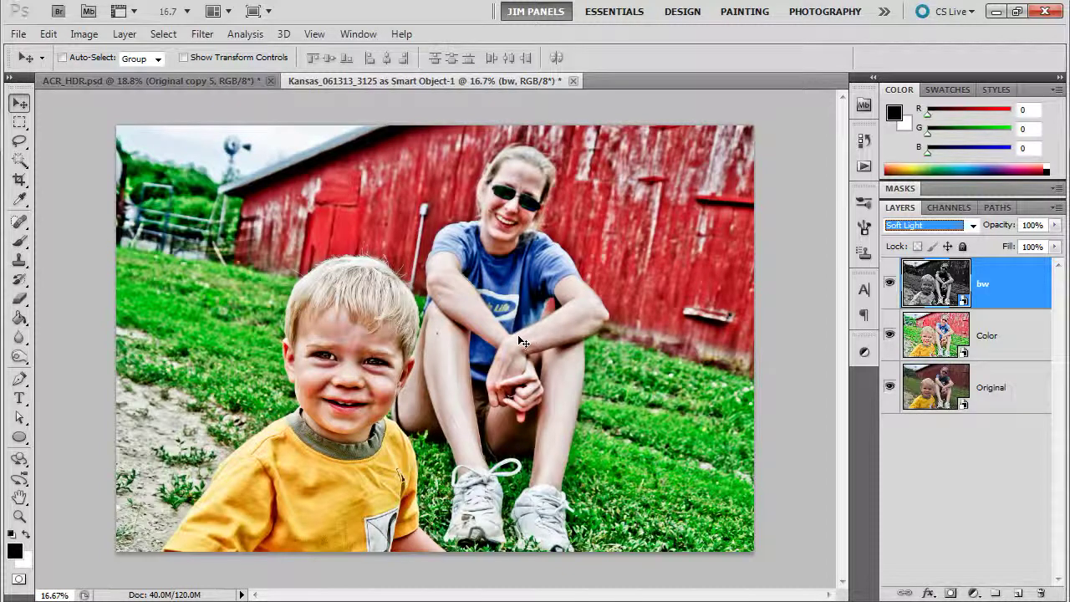
Step: Duplicate the Original layer and move the copy above the bw layer, to the top of the stack
click(982, 388)
drag(982, 387, 1022, 592)
drag(990, 390, 984, 278)
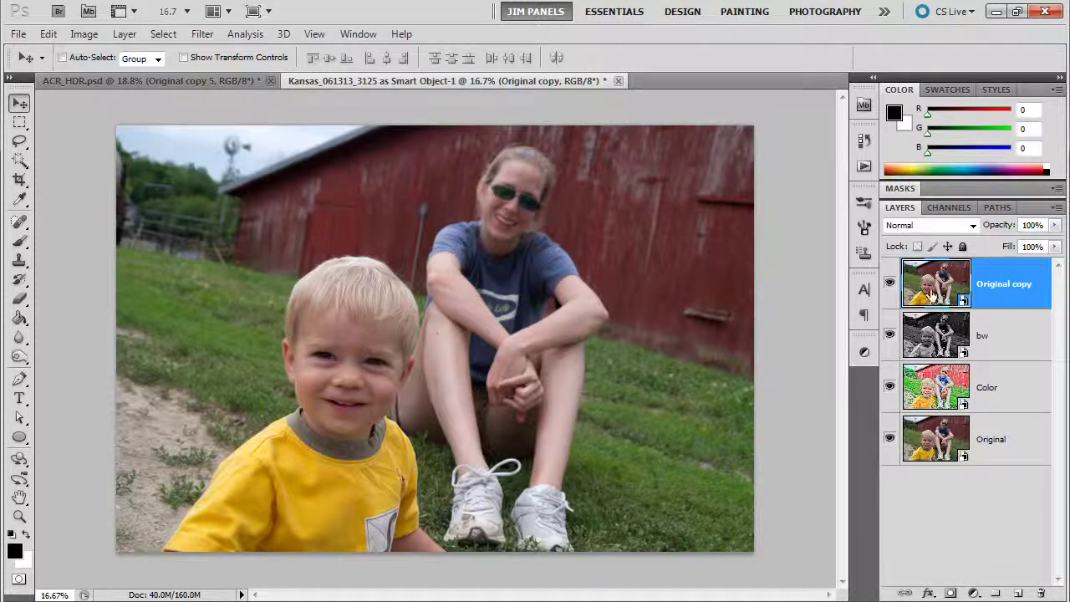
Step: Open the Original copy layer's blending options and lower the This Layer white Blend If point to 137
double_click(1035, 304)
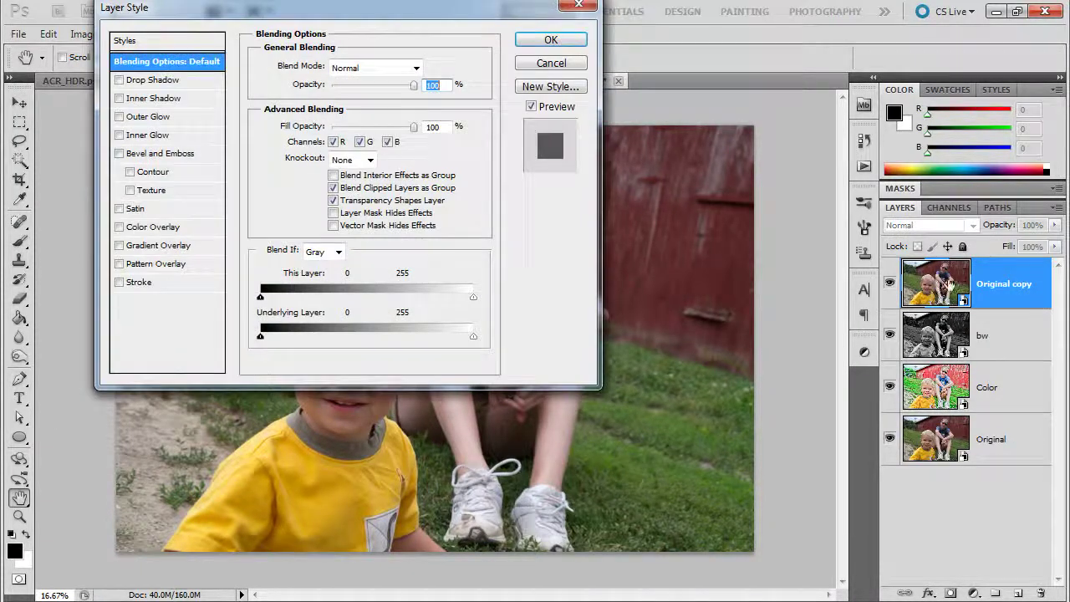
drag(472, 17, 717, 64)
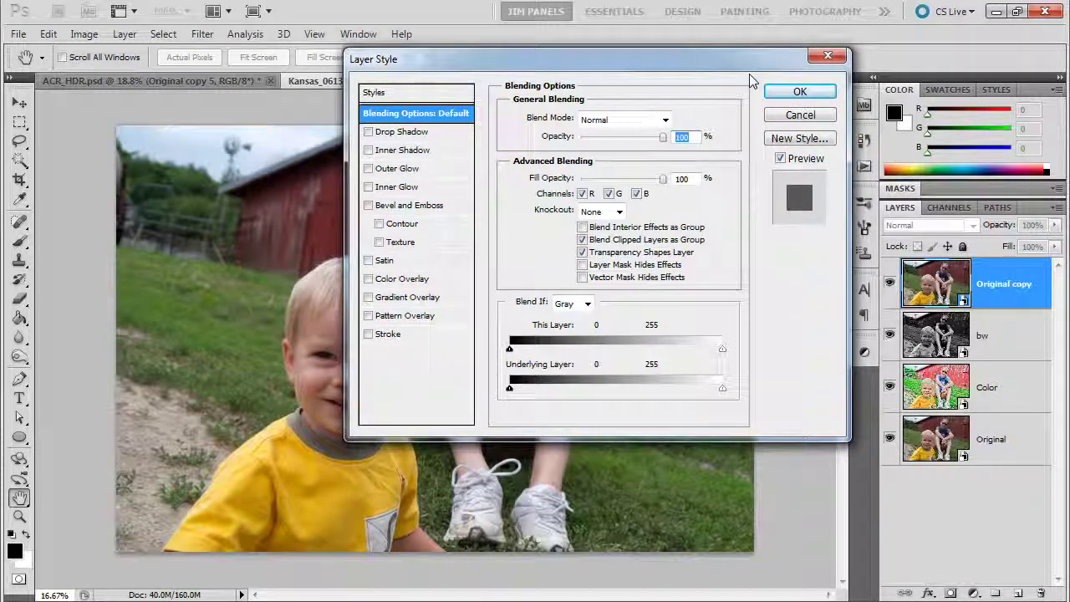
drag(560, 66, 668, 58)
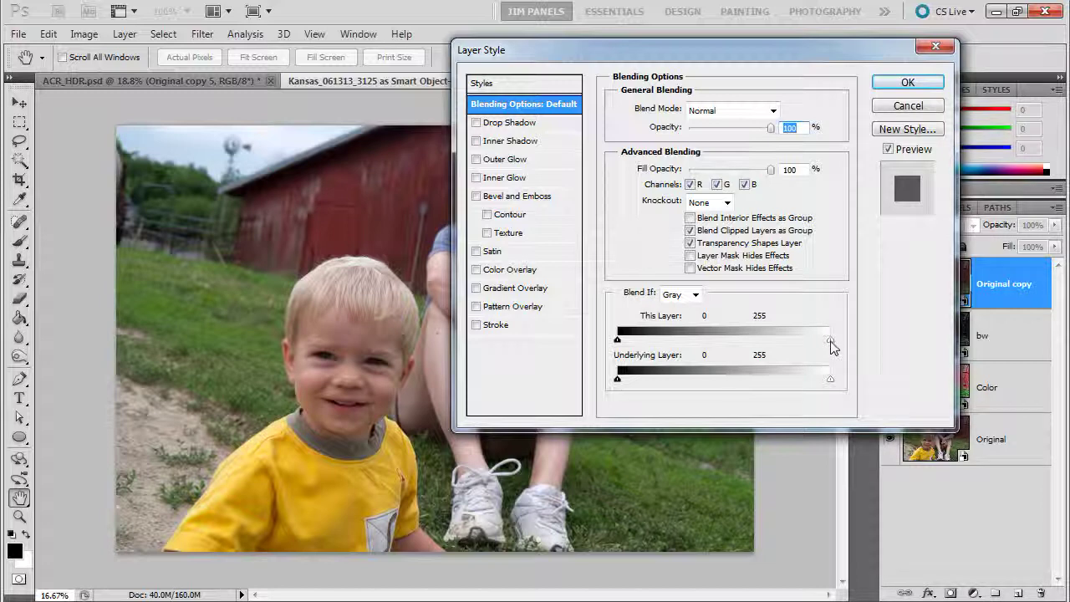
drag(832, 347, 726, 341)
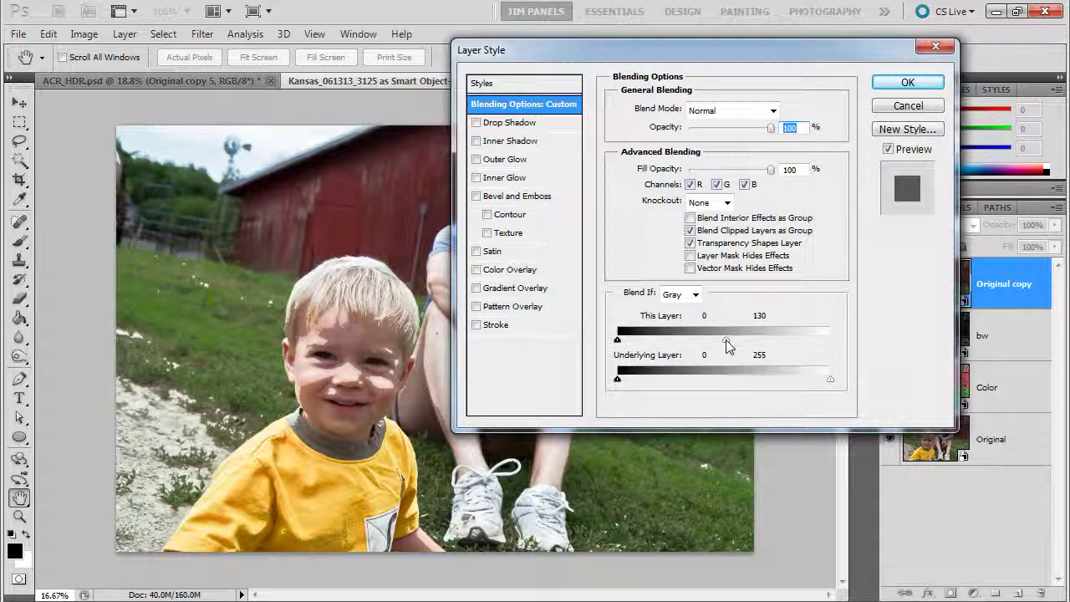
mouse_move(729, 344)
mouse_down()
mouse_move(758, 341)
mouse_move(732, 341)
mouse_up()
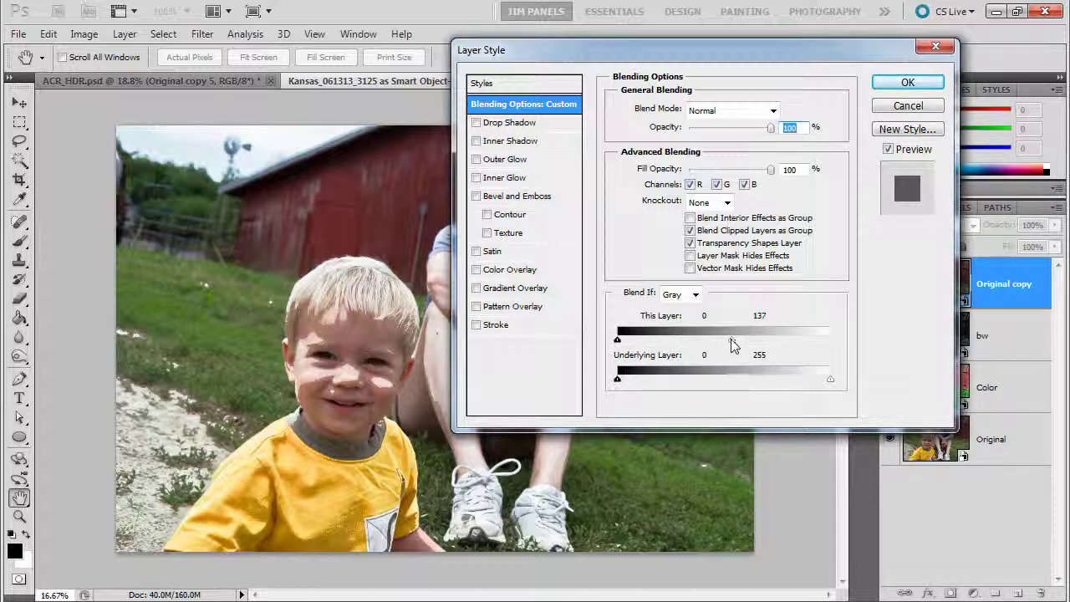
Step: Split the This Layer white Blend If point to 0 / 192 and apply the blending options
drag(734, 345, 606, 346)
mouse_move(778, 339)
mouse_down()
mouse_move(789, 342)
mouse_move(710, 341)
mouse_move(700, 351)
mouse_move(820, 342)
mouse_move(765, 340)
mouse_up()
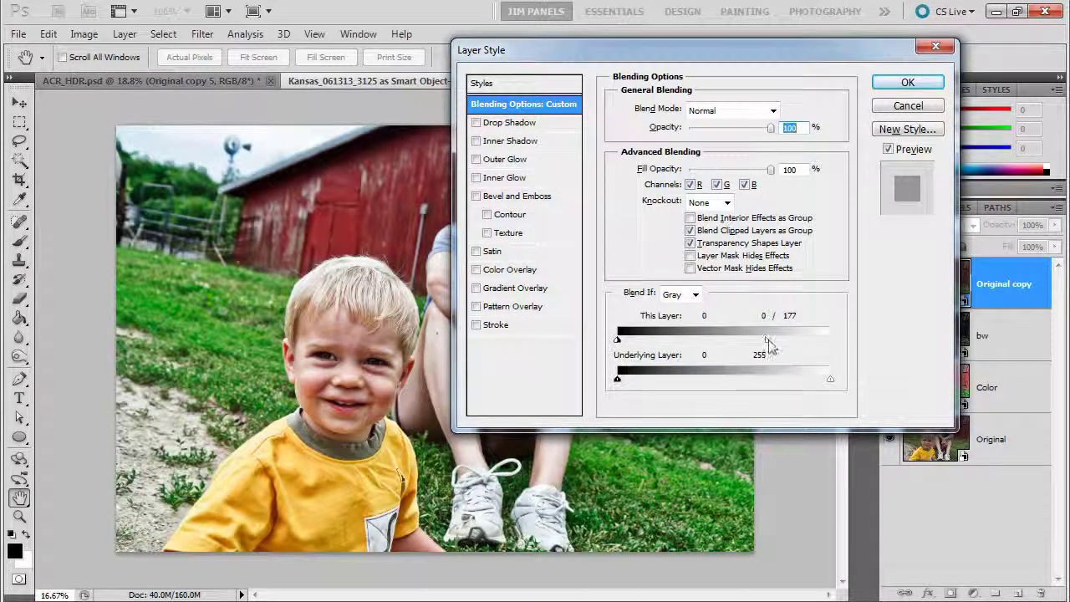
drag(767, 341, 778, 340)
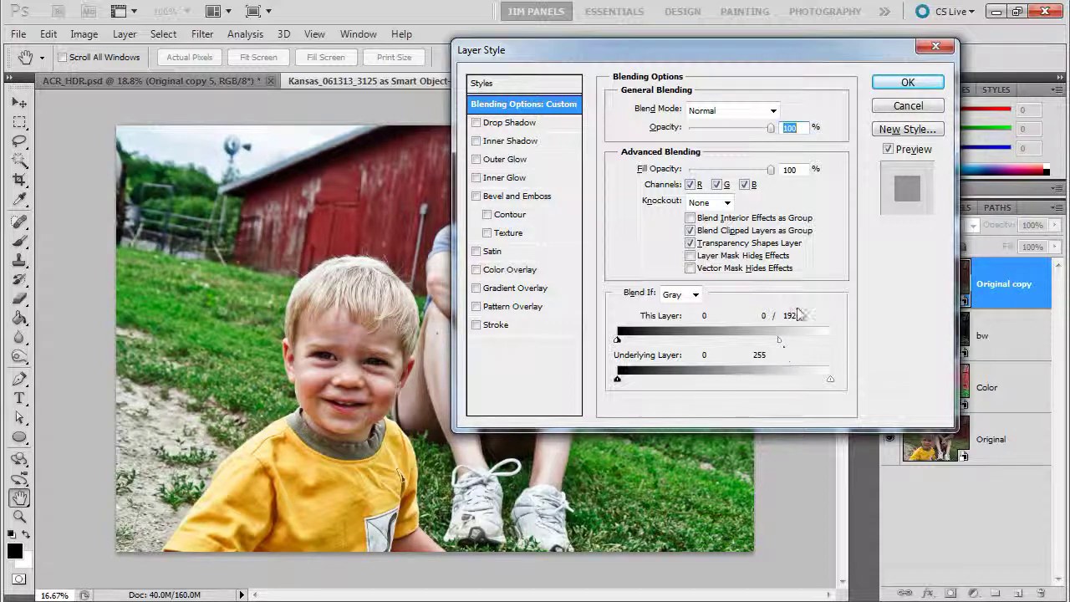
click(900, 84)
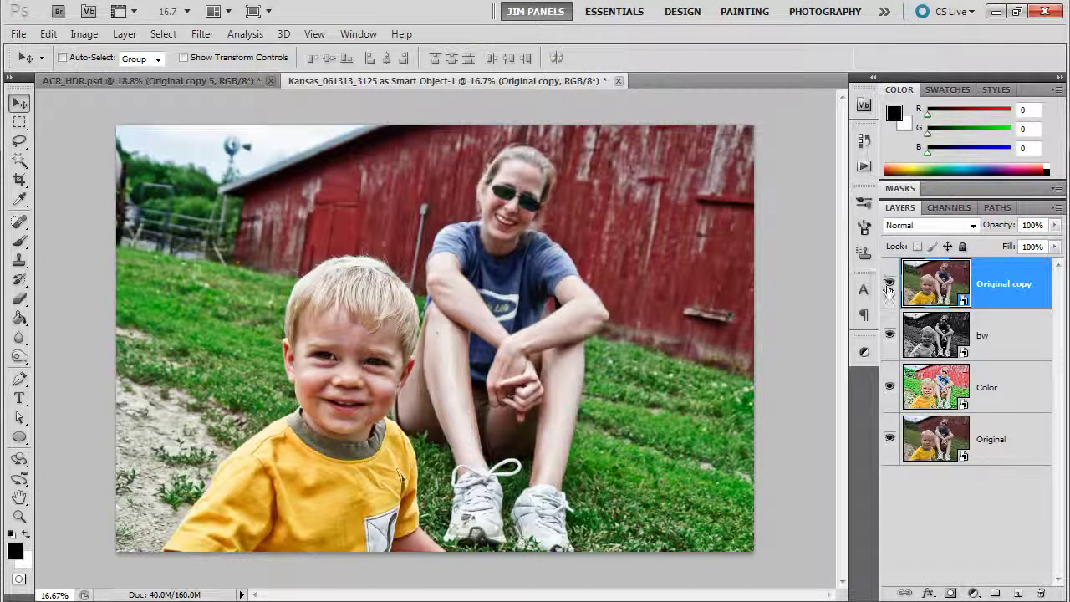
Step: Toggle the Original copy layer's visibility to compare the image with and without it
click(888, 287)
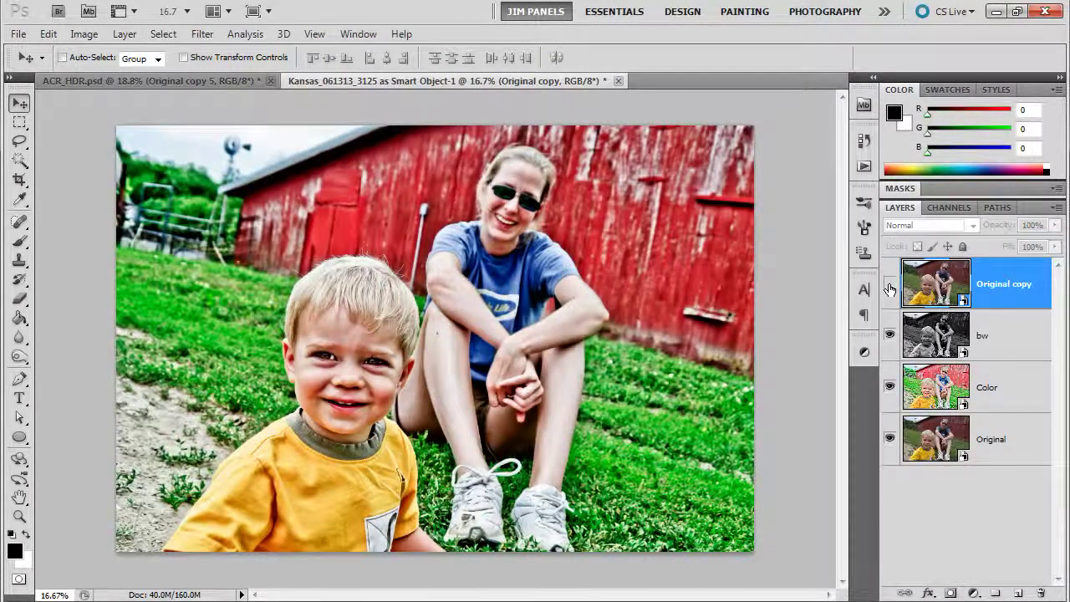
click(889, 288)
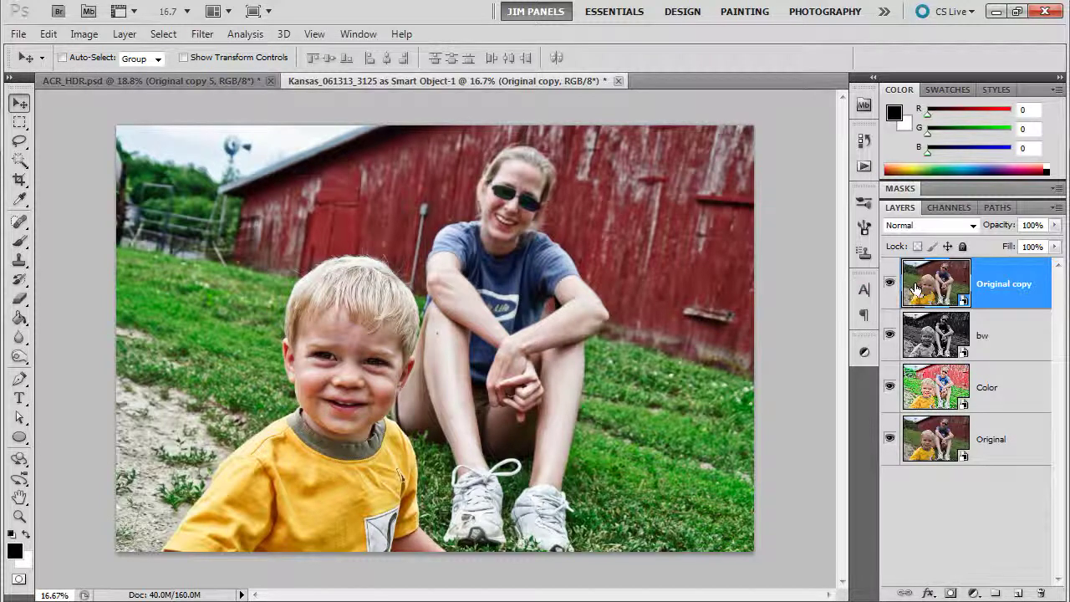
drag(917, 291, 726, 301)
drag(395, 364, 800, 299)
Step: Add a layer mask to the Original copy layer and set up the Brush at 28% opacity for the boy's eyes
drag(966, 475, 949, 593)
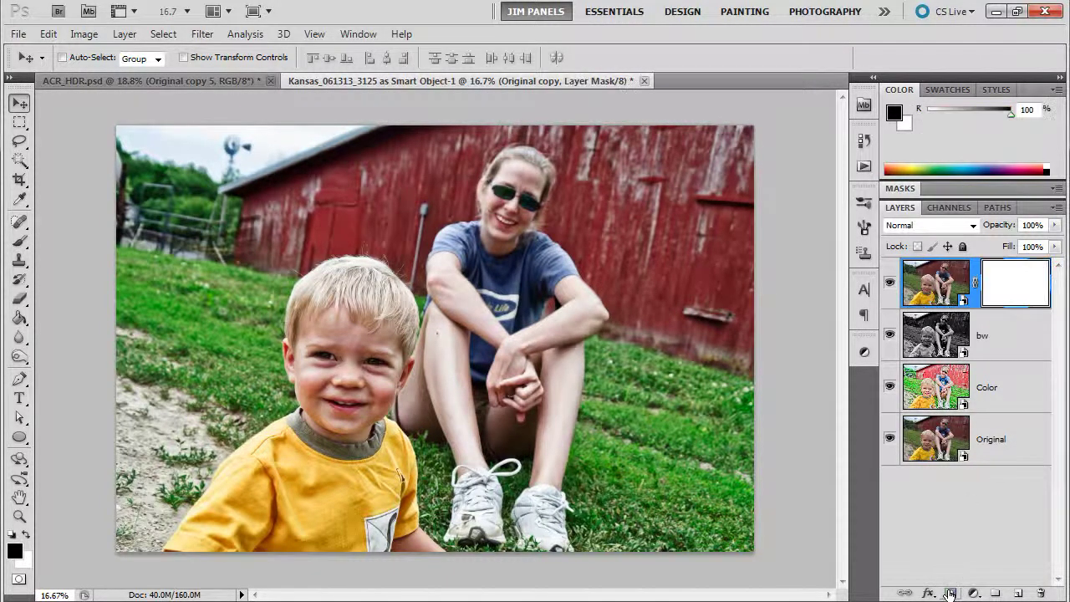
click(20, 516)
drag(287, 331, 390, 354)
click(21, 242)
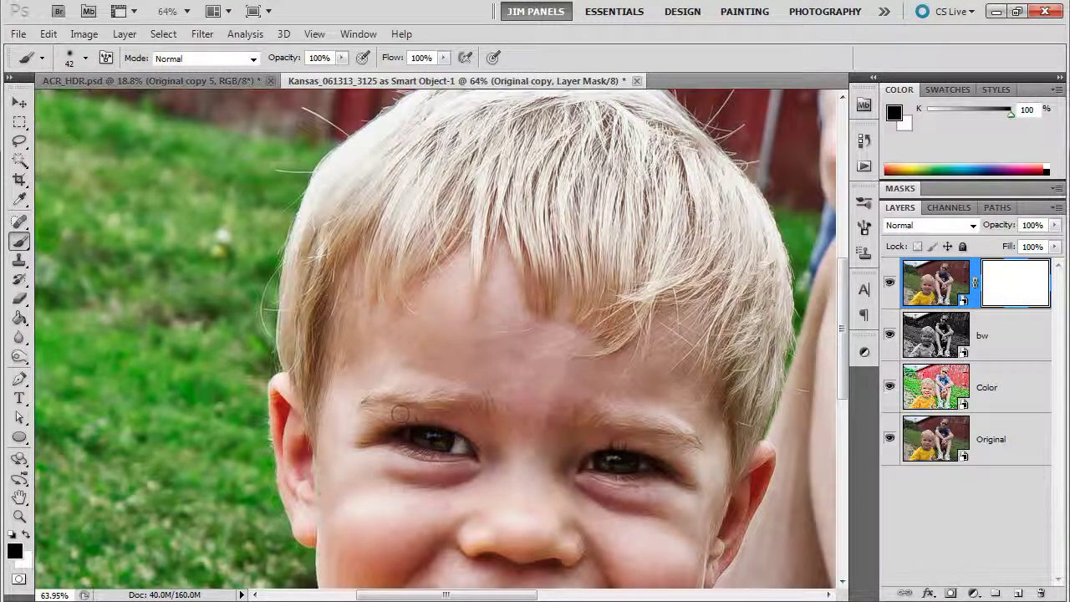
mouse_move(340, 61)
mouse_down()
mouse_move(341, 79)
mouse_move(284, 77)
mouse_up()
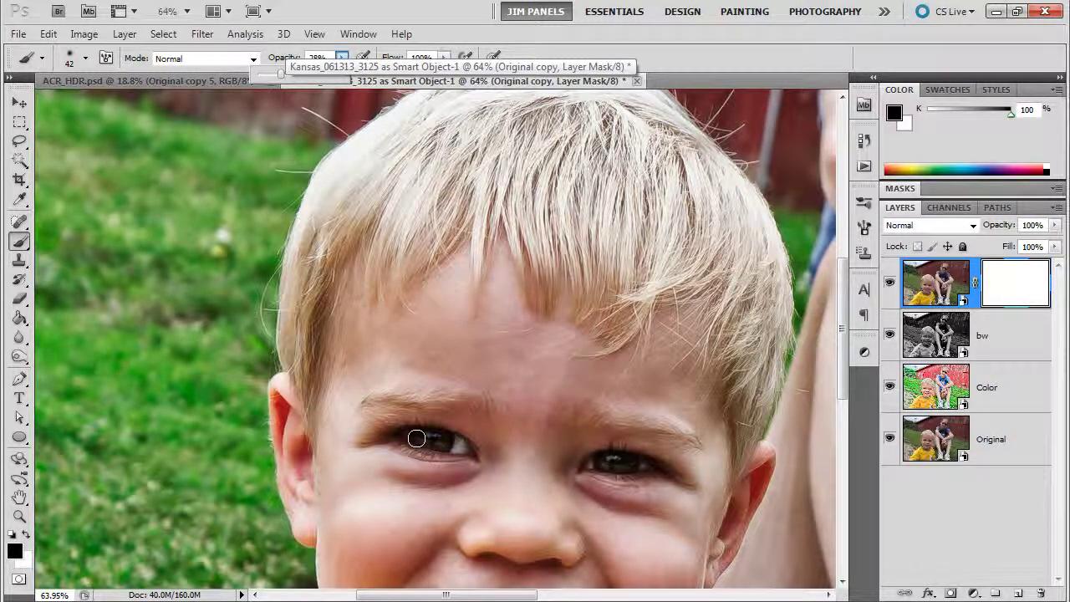
Step: Paint black on the Original copy layer's mask over both of the boy's eyes
mouse_move(435, 441)
mouse_down()
mouse_move(423, 445)
mouse_move(464, 447)
mouse_move(418, 439)
mouse_up()
mouse_move(607, 459)
mouse_down()
mouse_move(636, 460)
mouse_move(589, 461)
mouse_move(653, 466)
mouse_move(583, 472)
mouse_move(650, 469)
mouse_move(646, 499)
mouse_up()
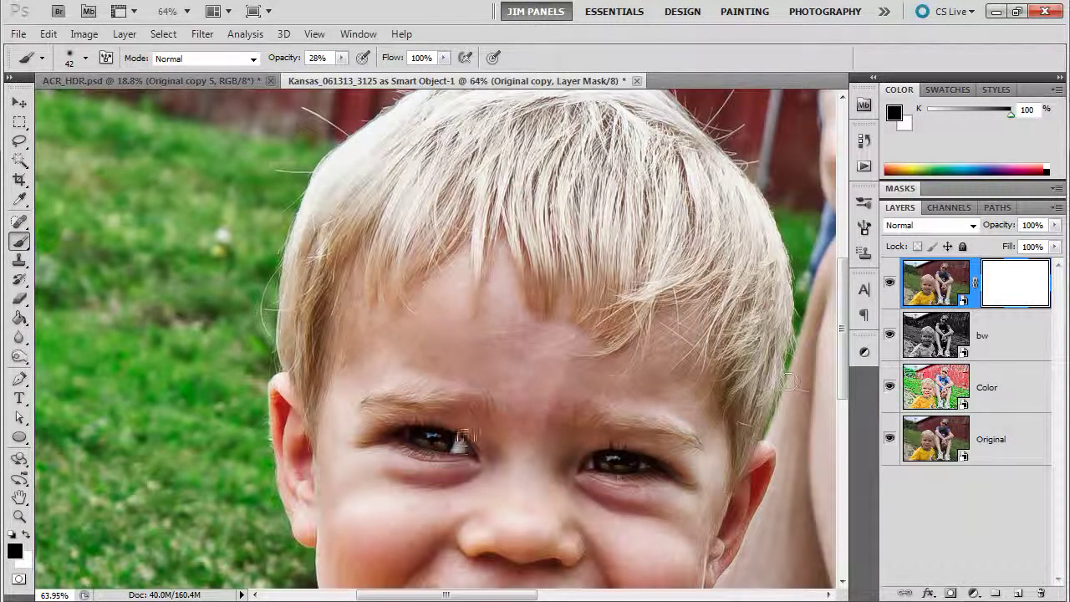
drag(430, 437, 414, 435)
Step: Fit the whole photo on screen and hide the Original copy layer to check its effect
key(z)
right_click(412, 398)
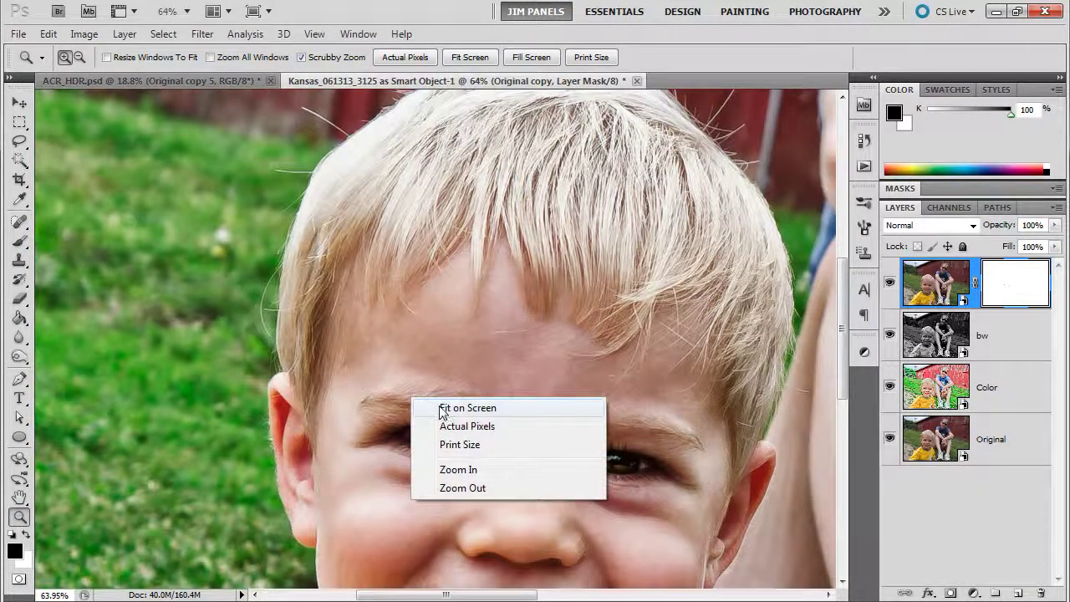
click(443, 408)
click(891, 284)
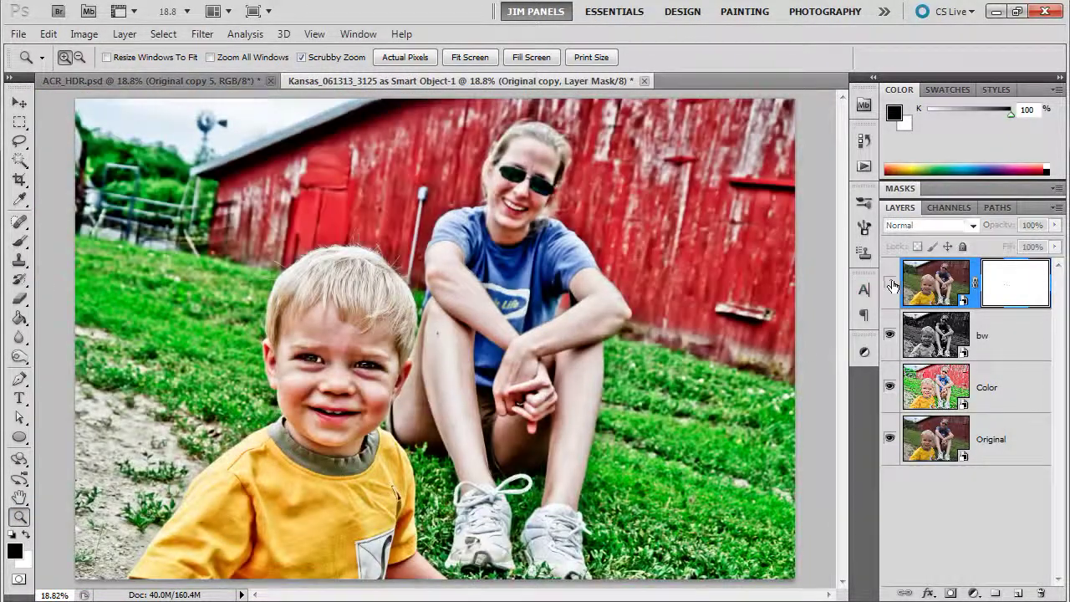
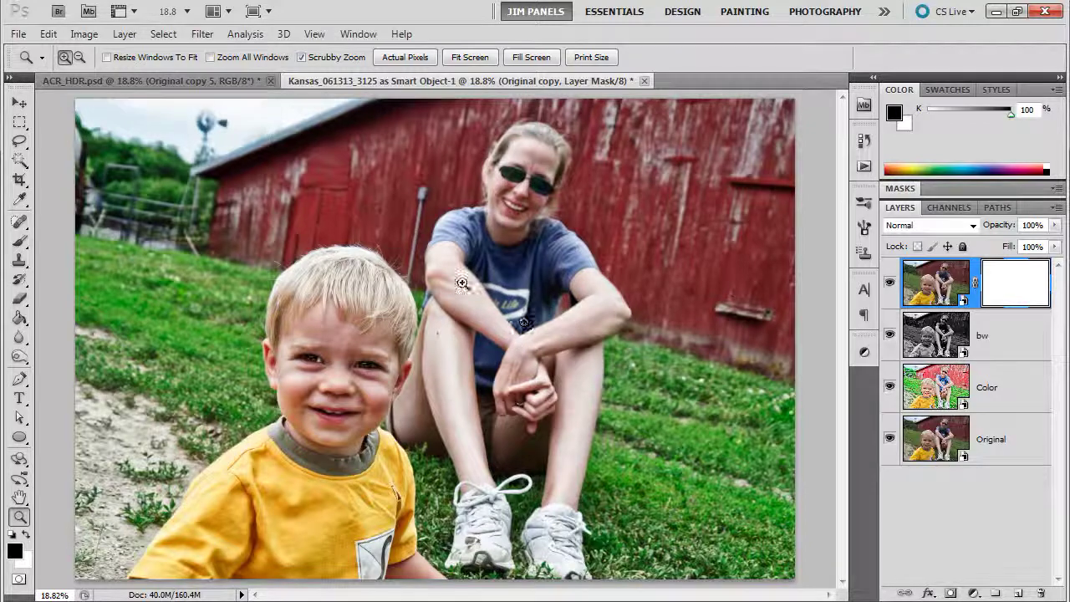
Step: Duplicate the Original layer and move the copy to the top of the layer stack
drag(469, 281, 562, 344)
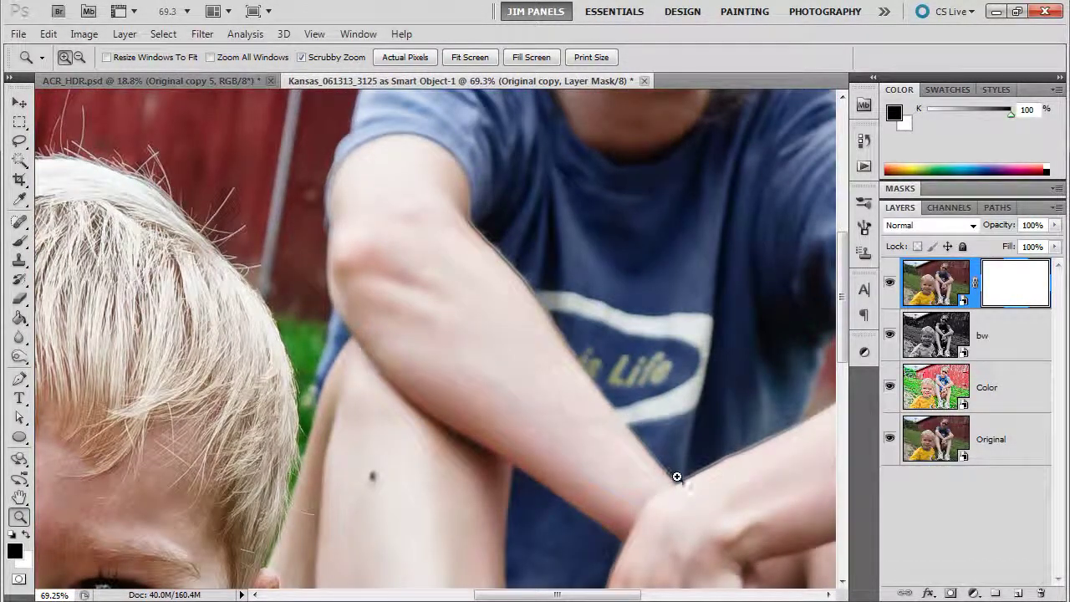
alt+click(627, 371)
alt+click(694, 361)
mouse_move(479, 354)
mouse_down()
mouse_move(526, 354)
mouse_move(496, 354)
mouse_up()
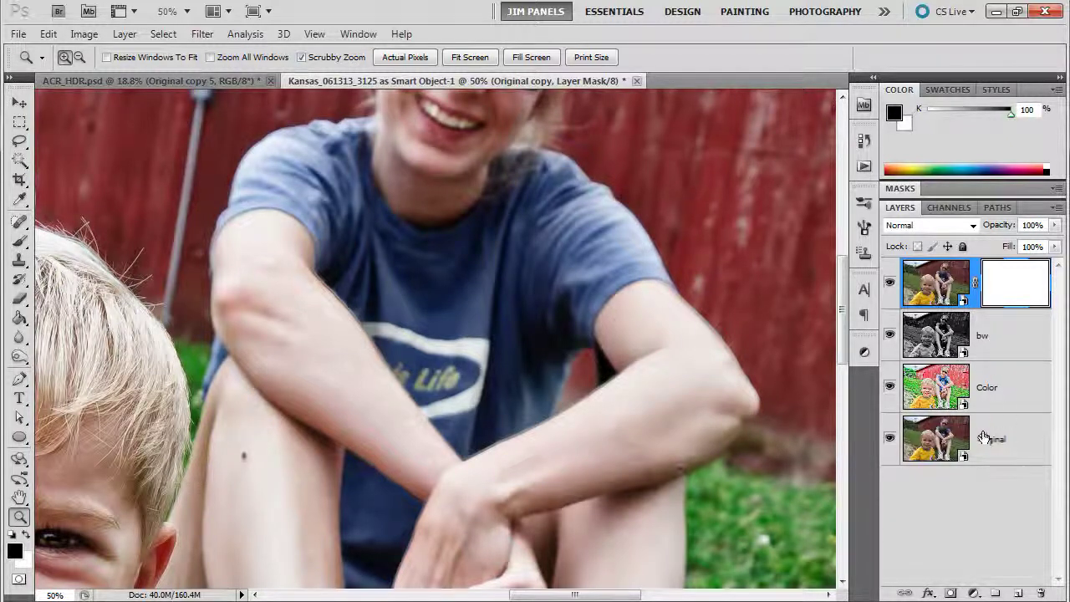
drag(993, 442, 1019, 593)
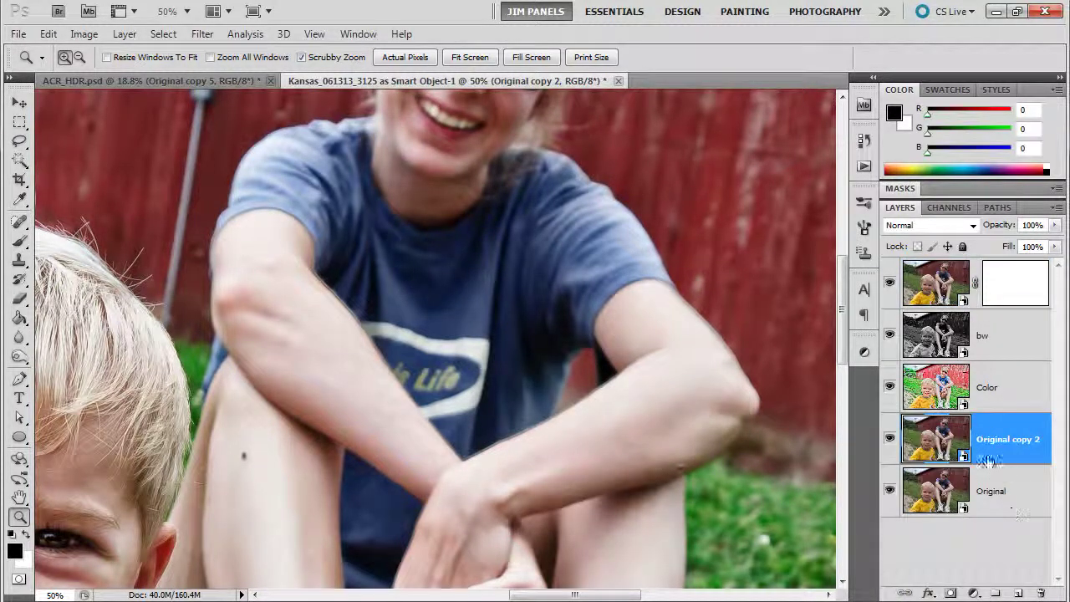
drag(979, 439, 975, 276)
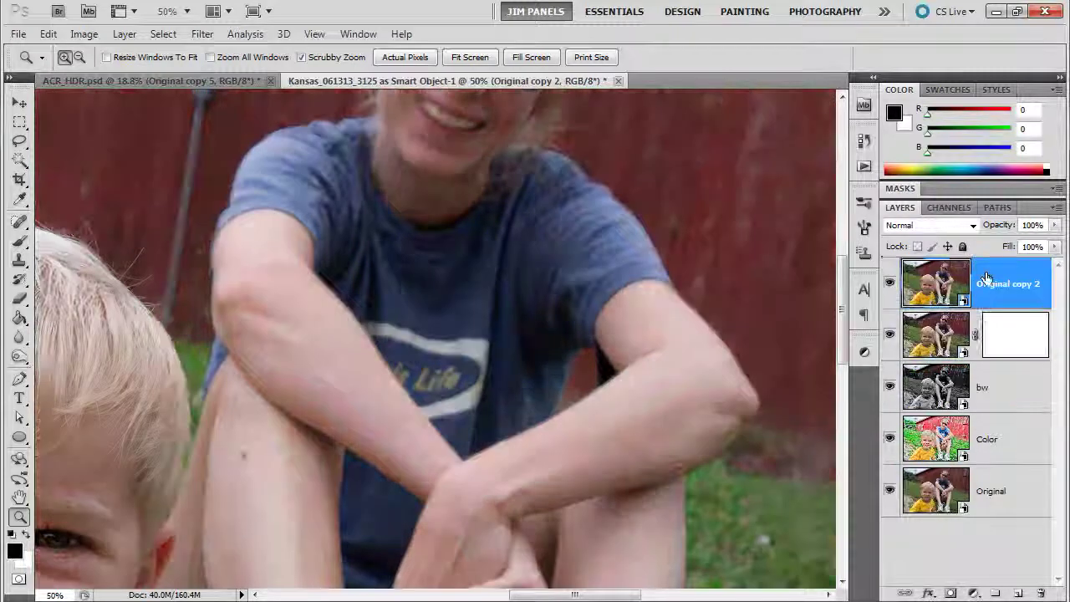
Step: Rename the duplicated layer as fix arms
double_click(1007, 285)
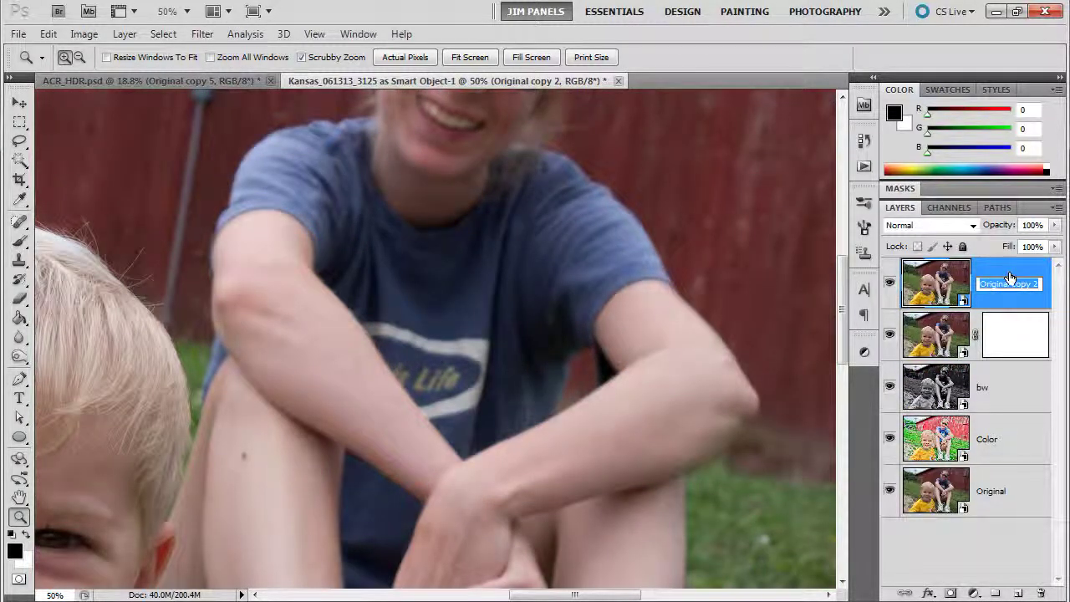
text(f)
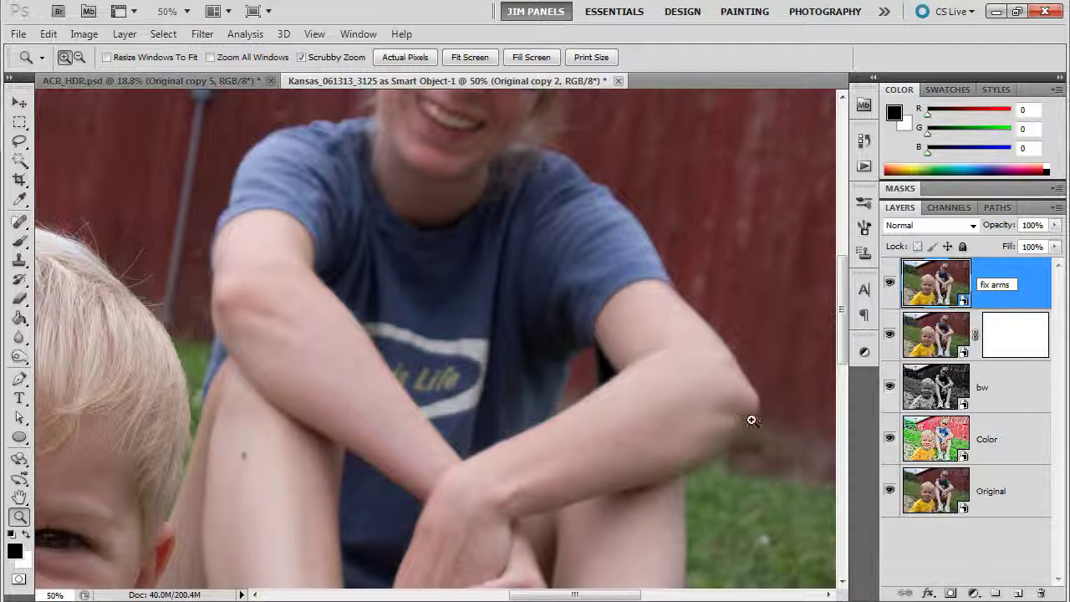
text(ix arms)
click(1021, 291)
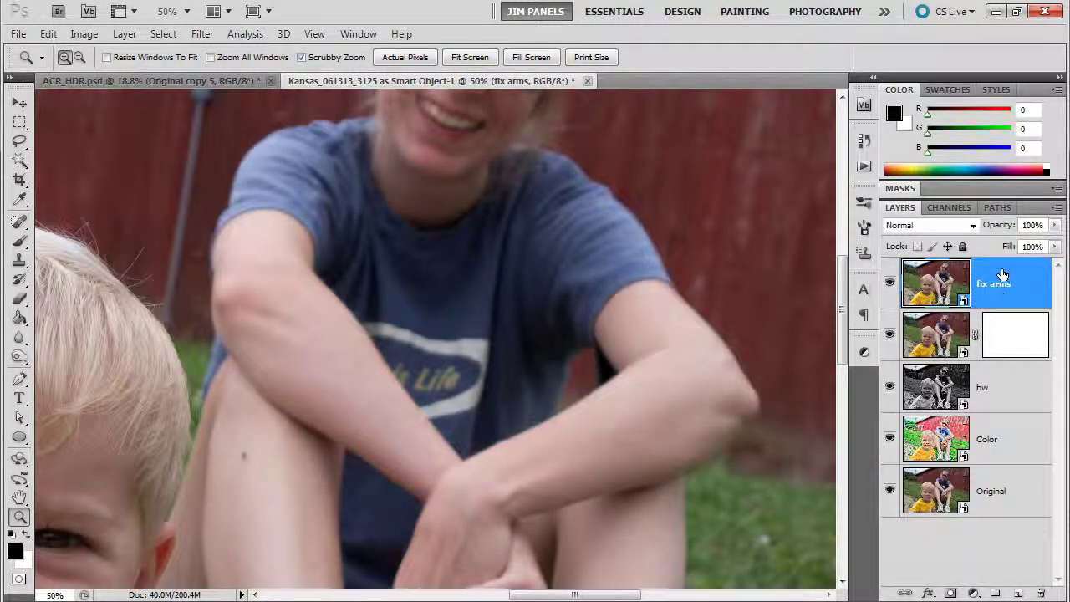
Step: Add a black, hide-all mask to the fix arms layer and ready the Brush with white as the foreground color
alt+click(951, 593)
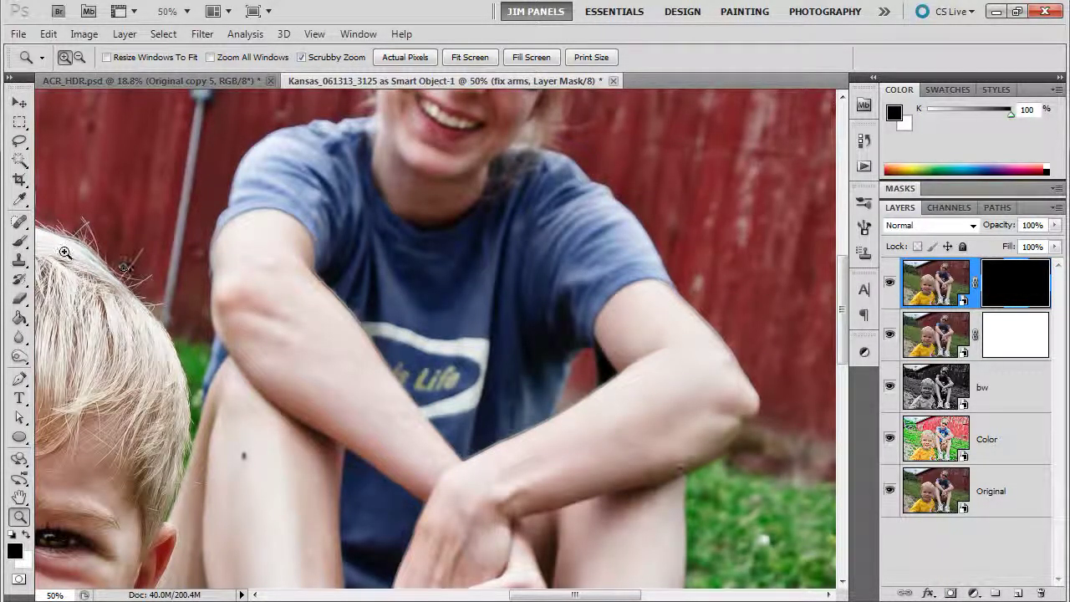
click(20, 241)
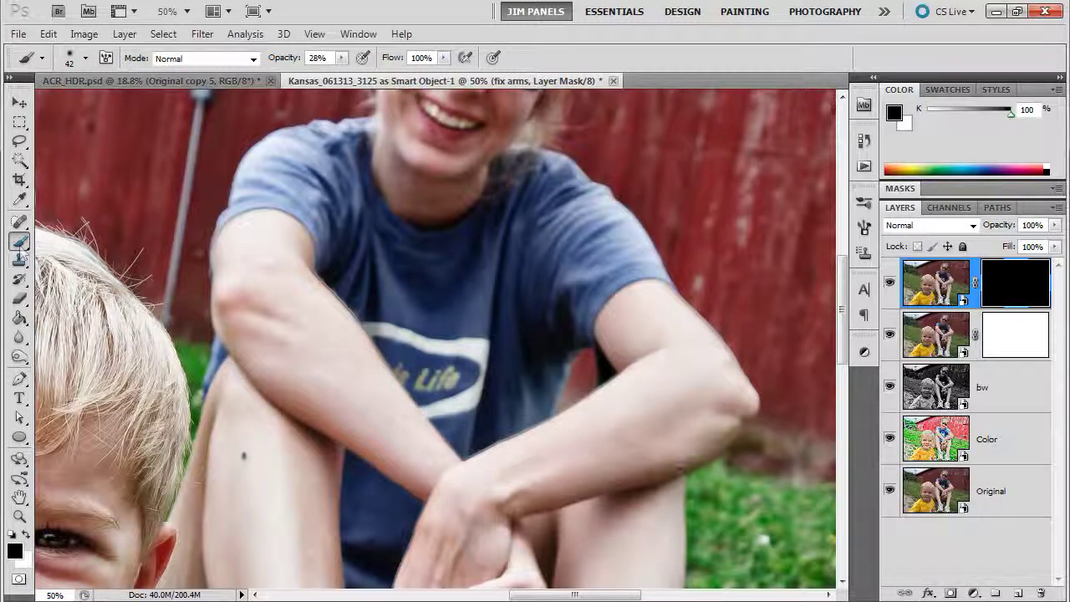
click(25, 534)
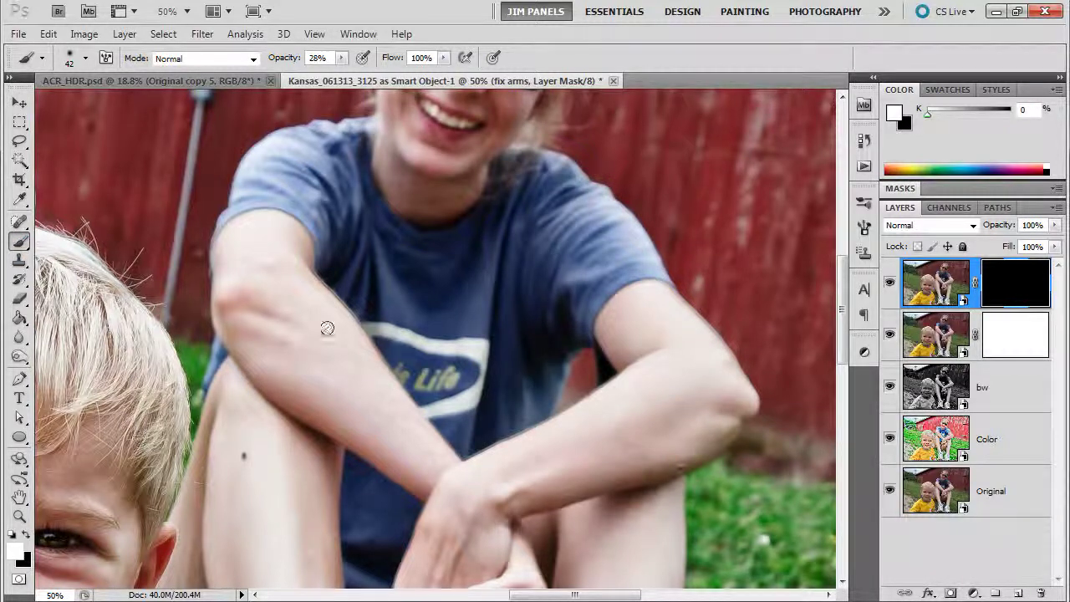
Step: Set the Brush opacity to 24% and its hardness to 0%
click(342, 58)
drag(340, 73, 337, 74)
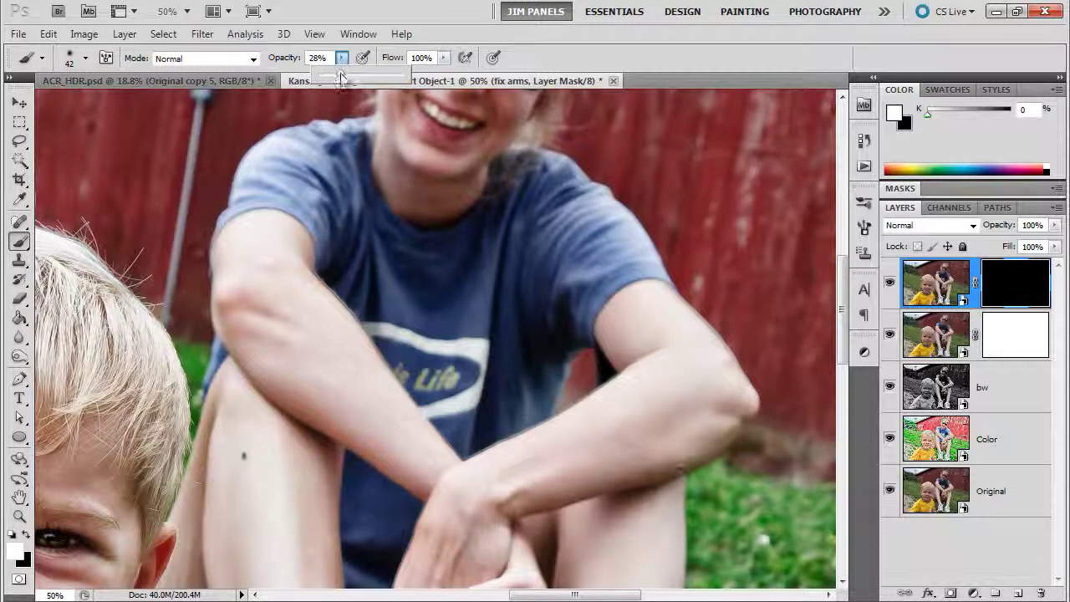
click(85, 57)
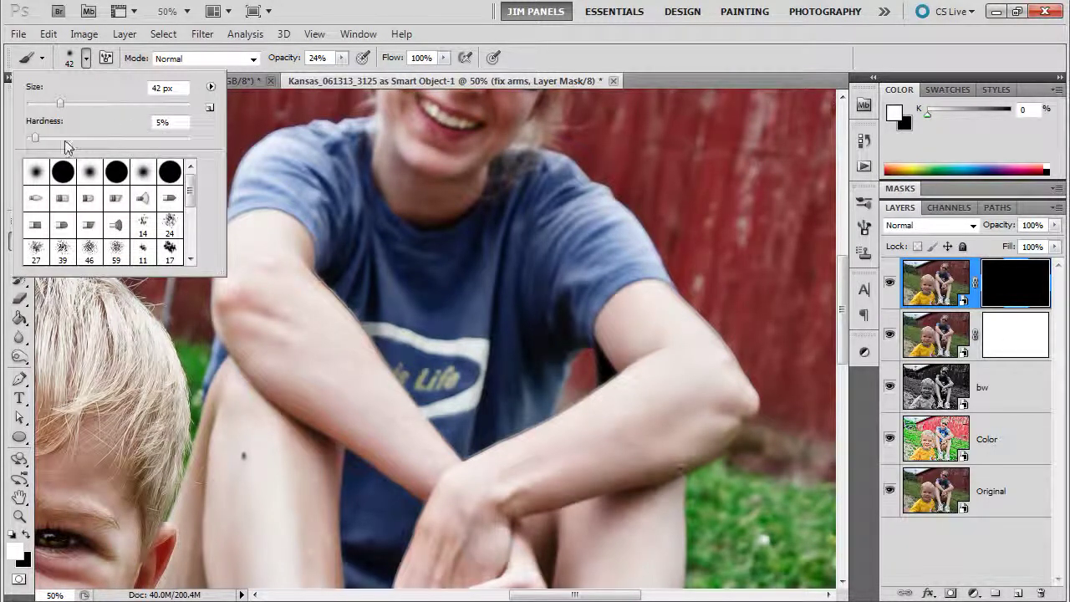
drag(35, 141, 25, 138)
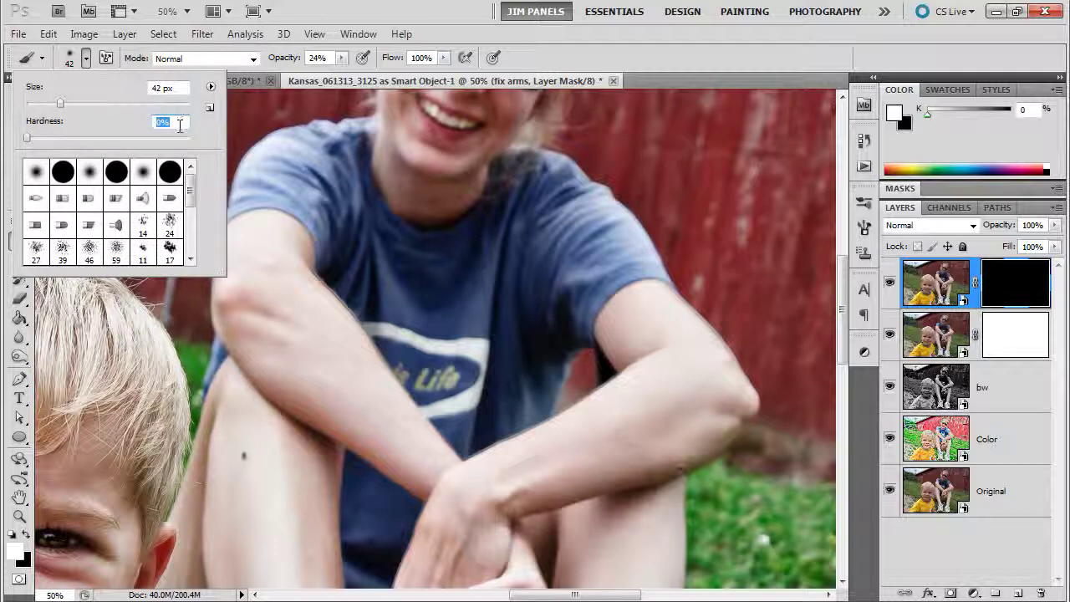
Step: Set the brush's Opacity Jitter control to Pen Pressure in the Transfer options
click(865, 226)
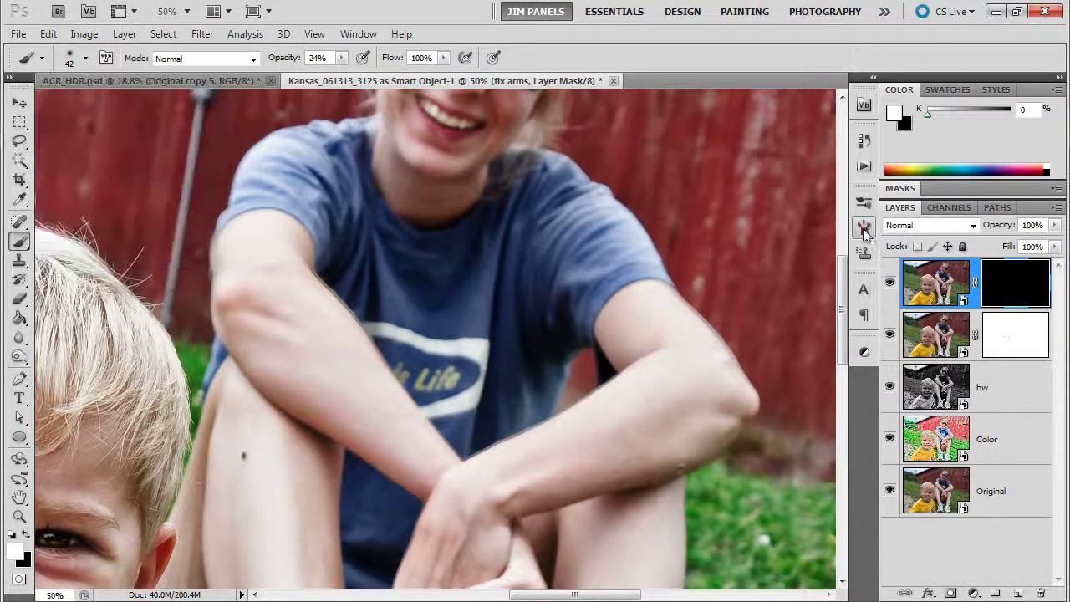
click(604, 343)
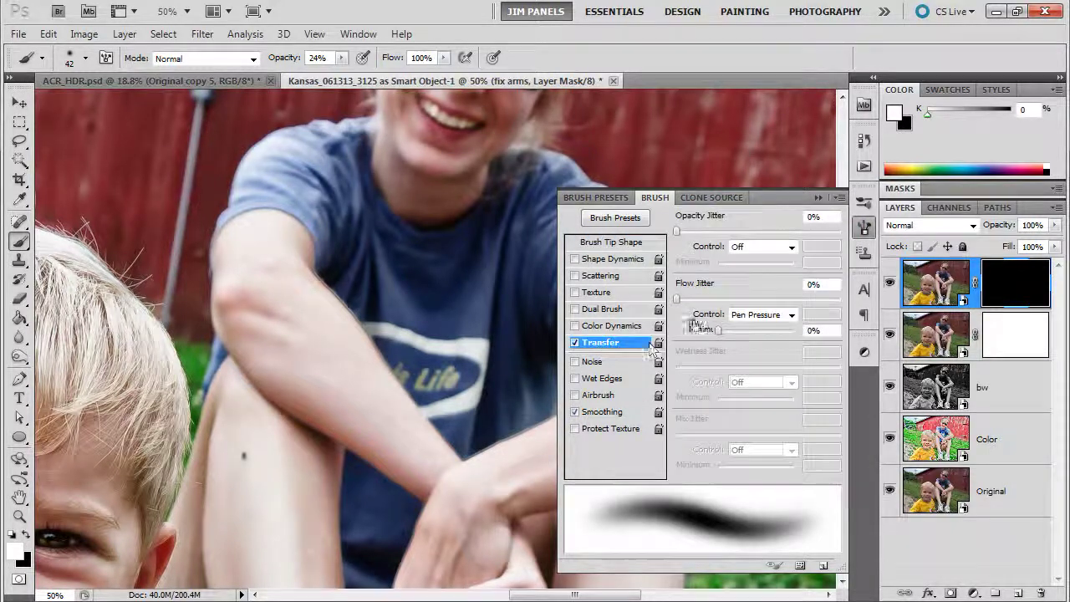
click(776, 248)
click(767, 288)
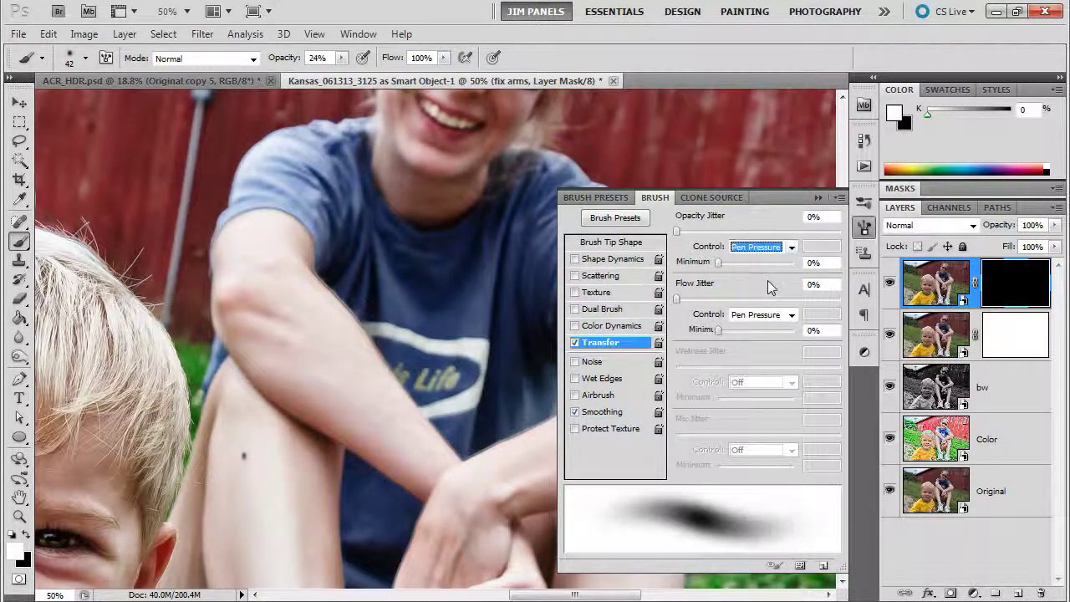
click(818, 197)
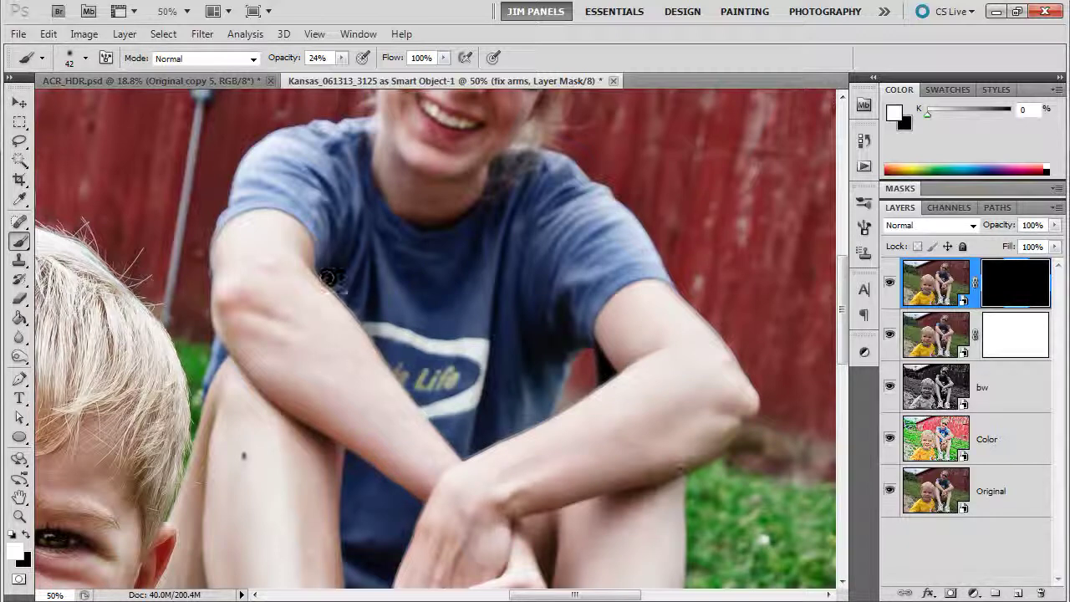
Step: Paint white on the fix arms mask along the edges of the woman's arms and hand to soften the harsh outlines
drag(329, 281, 347, 318)
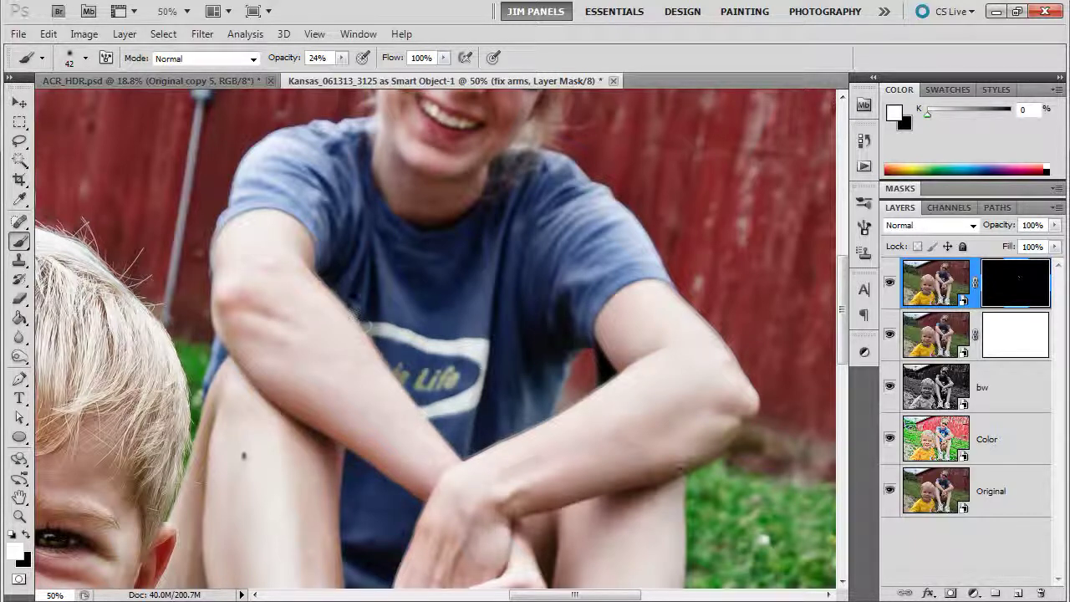
mouse_move(322, 276)
mouse_down()
mouse_move(366, 310)
mouse_move(323, 278)
mouse_move(316, 248)
mouse_move(328, 276)
mouse_up()
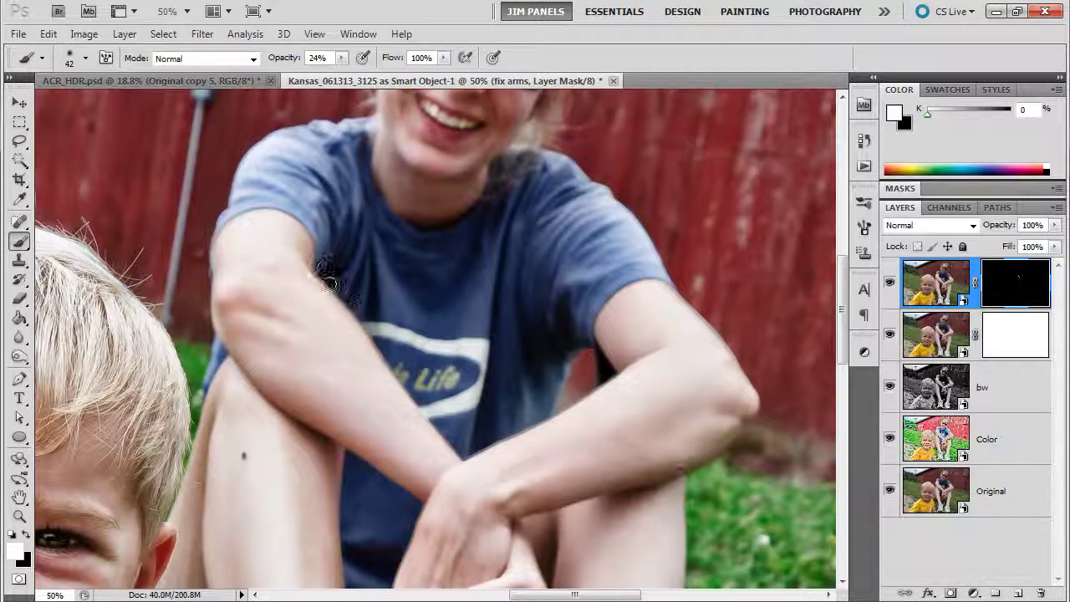
mouse_move(356, 313)
mouse_down()
mouse_move(399, 378)
mouse_move(382, 349)
mouse_up()
mouse_move(408, 384)
mouse_down()
mouse_move(451, 438)
mouse_move(443, 435)
mouse_move(456, 444)
mouse_move(444, 431)
mouse_move(480, 435)
mouse_move(478, 461)
mouse_move(469, 454)
mouse_move(524, 421)
mouse_move(467, 453)
mouse_move(606, 378)
mouse_move(590, 389)
mouse_up()
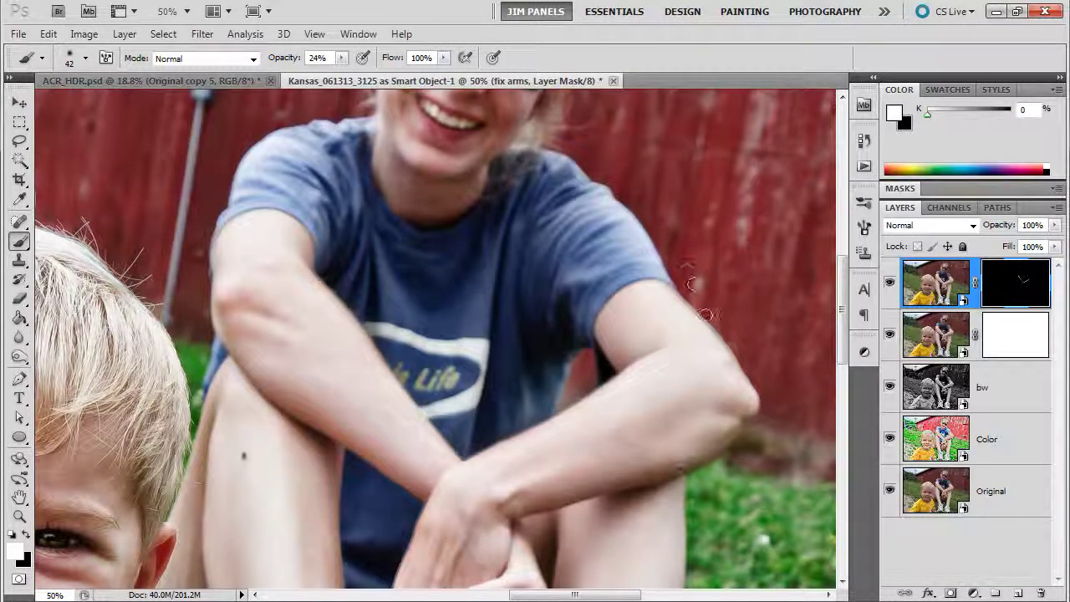
mouse_move(682, 301)
mouse_down()
mouse_move(741, 373)
mouse_move(688, 301)
mouse_move(747, 389)
mouse_move(700, 345)
mouse_up()
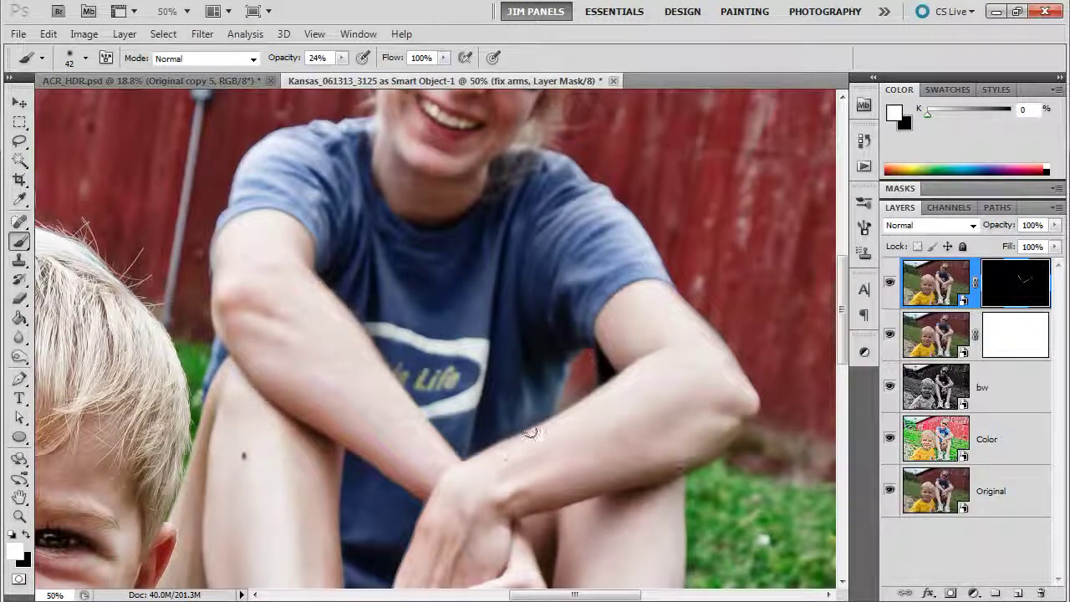
drag(526, 420, 572, 277)
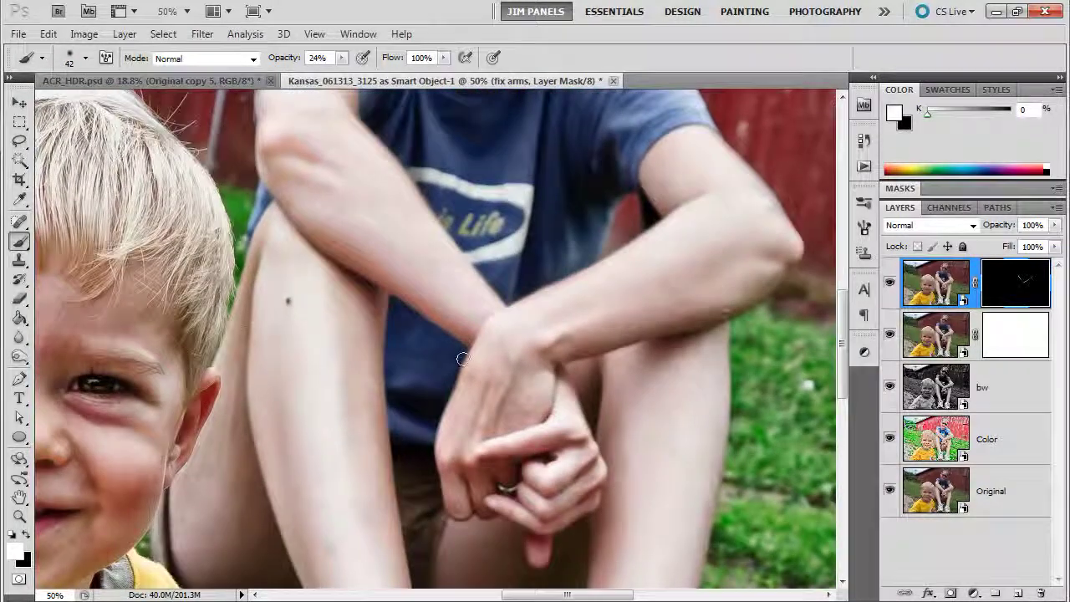
drag(462, 360, 431, 451)
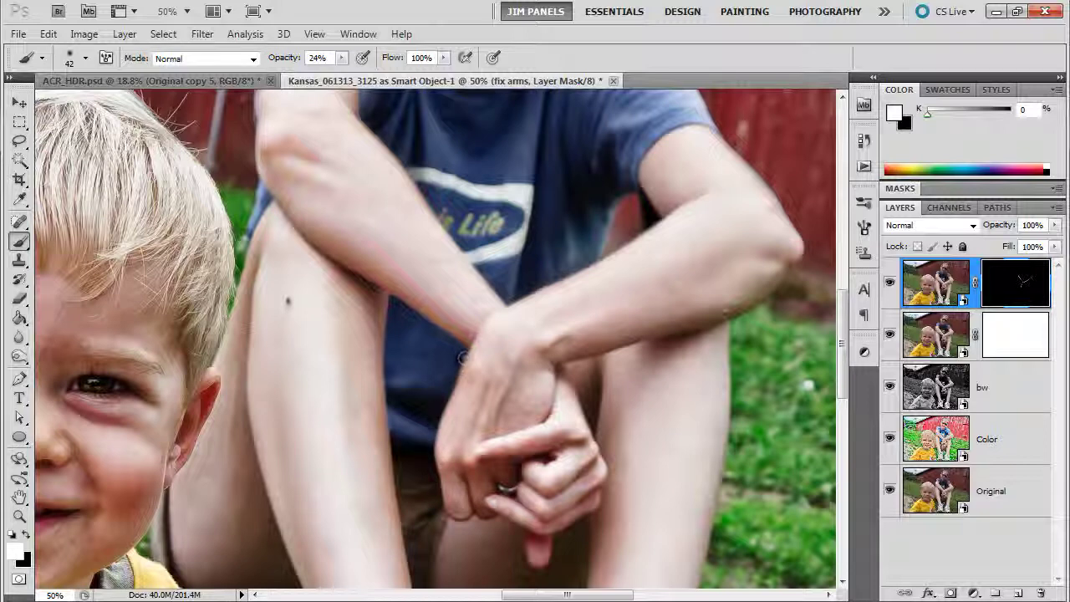
Step: Move the Original layer to the top of the stack and toggle its visibility to compare the photo before and after, leaving it hidden
click(19, 517)
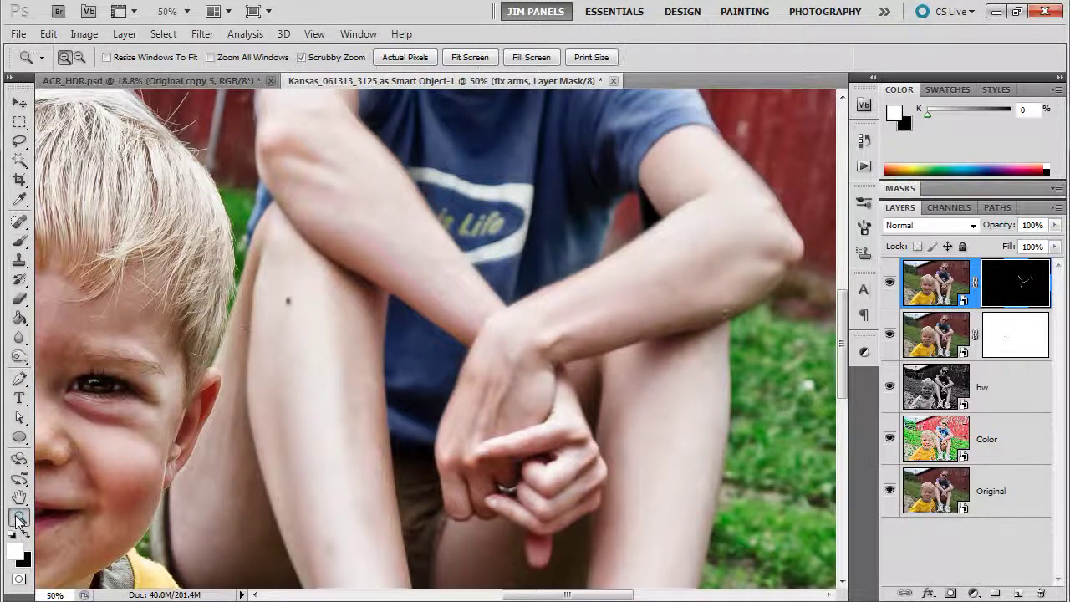
key(alt)
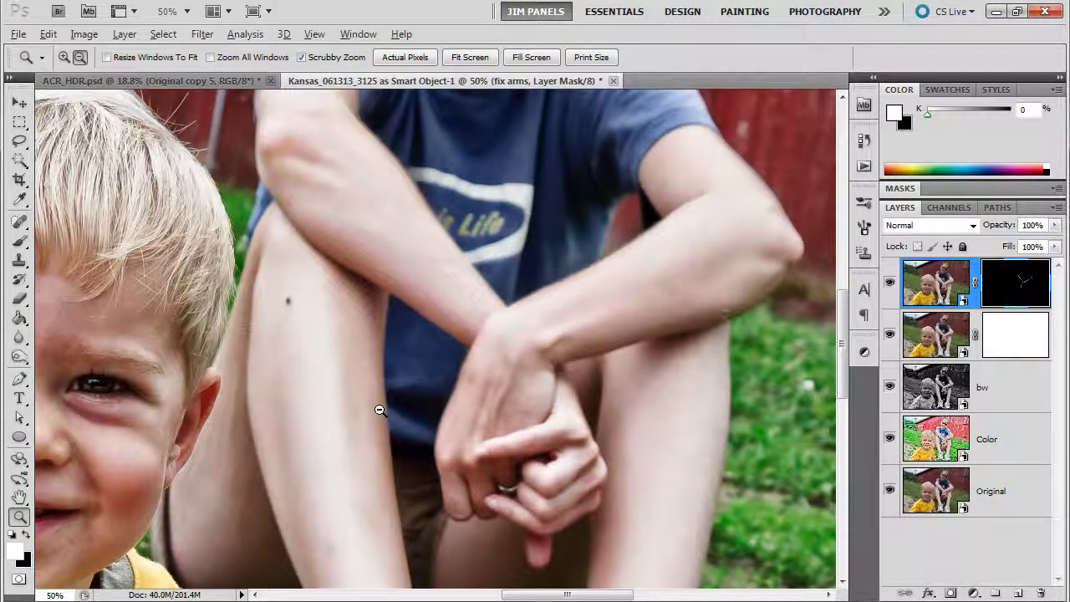
alt+click(380, 410)
alt+click(377, 410)
alt+click(378, 411)
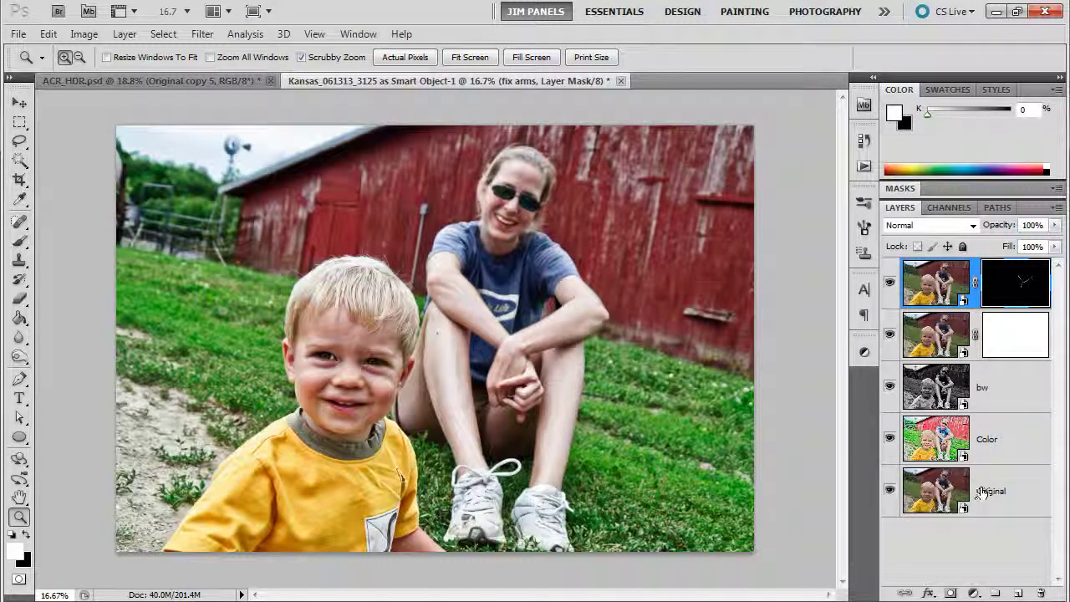
drag(984, 493, 1011, 276)
click(889, 285)
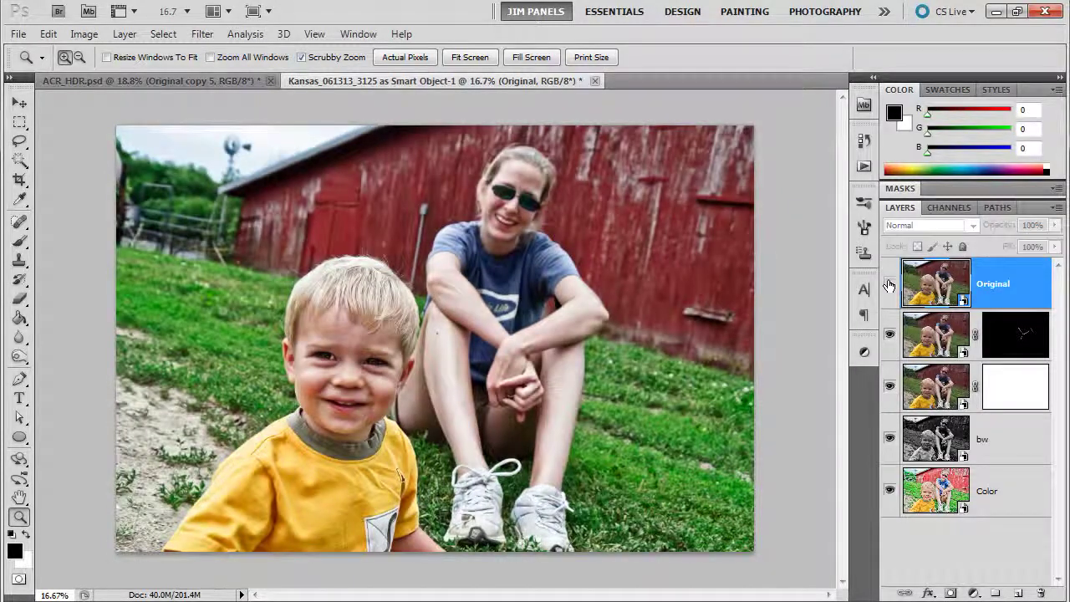
click(889, 285)
click(890, 282)
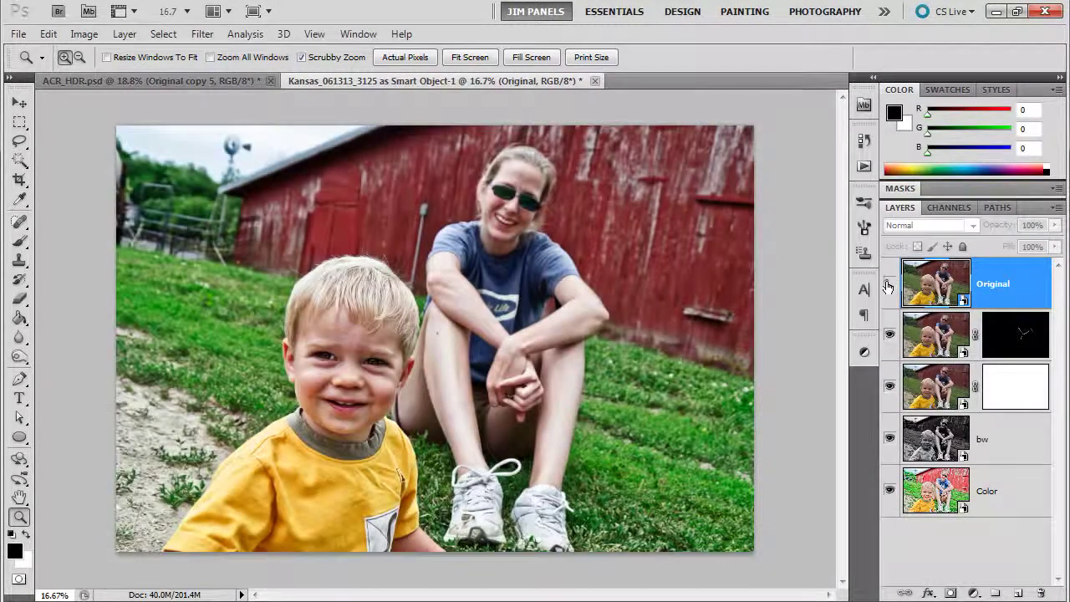
click(889, 285)
click(889, 284)
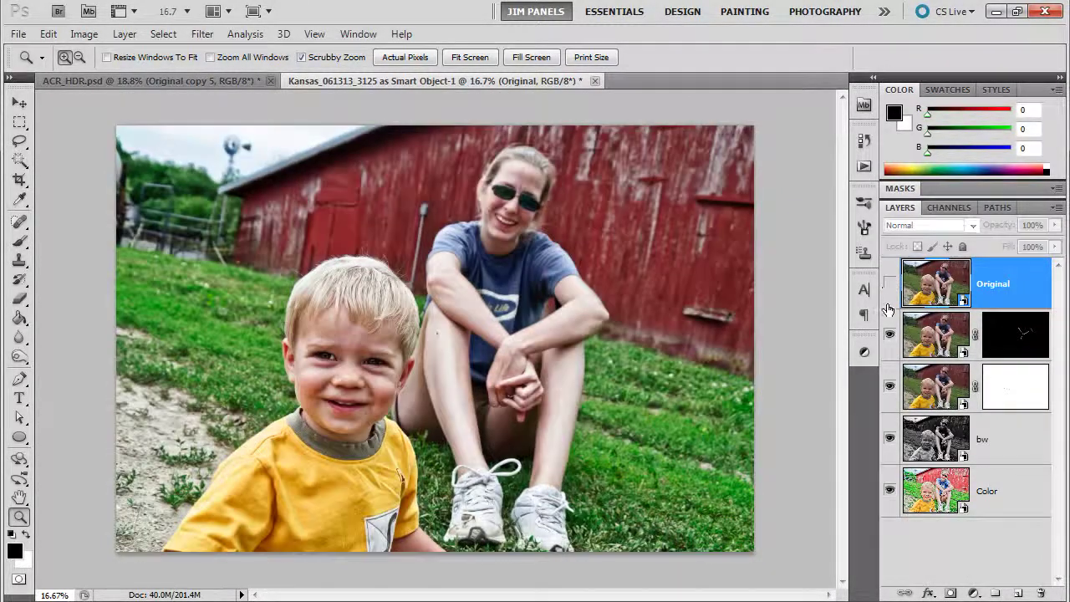